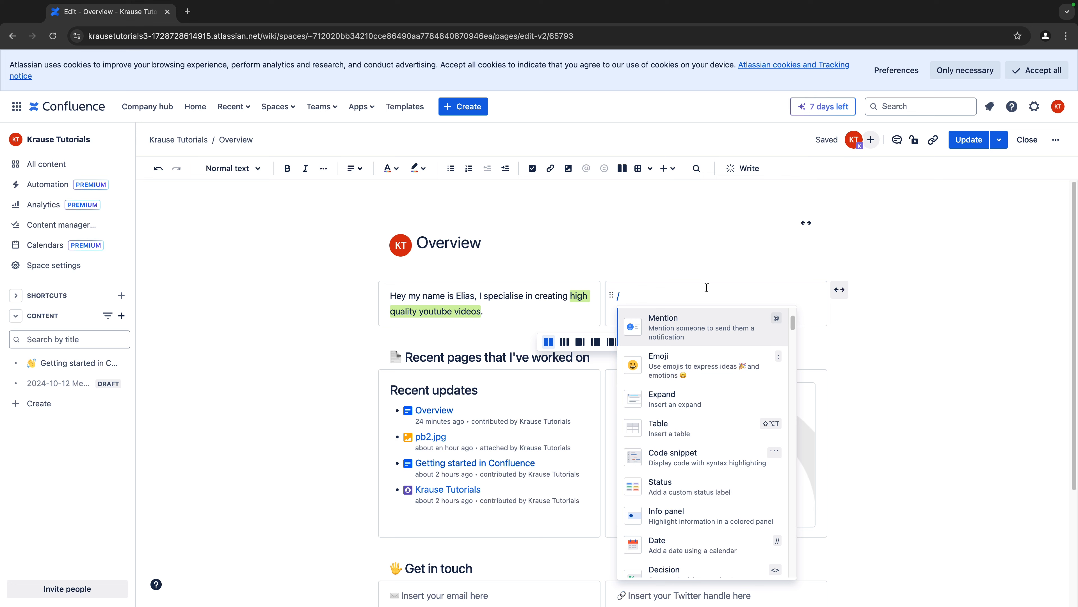
- Insert the portrait image in the empty second column of the intro section and resize it to about 170 × 170
type("image")
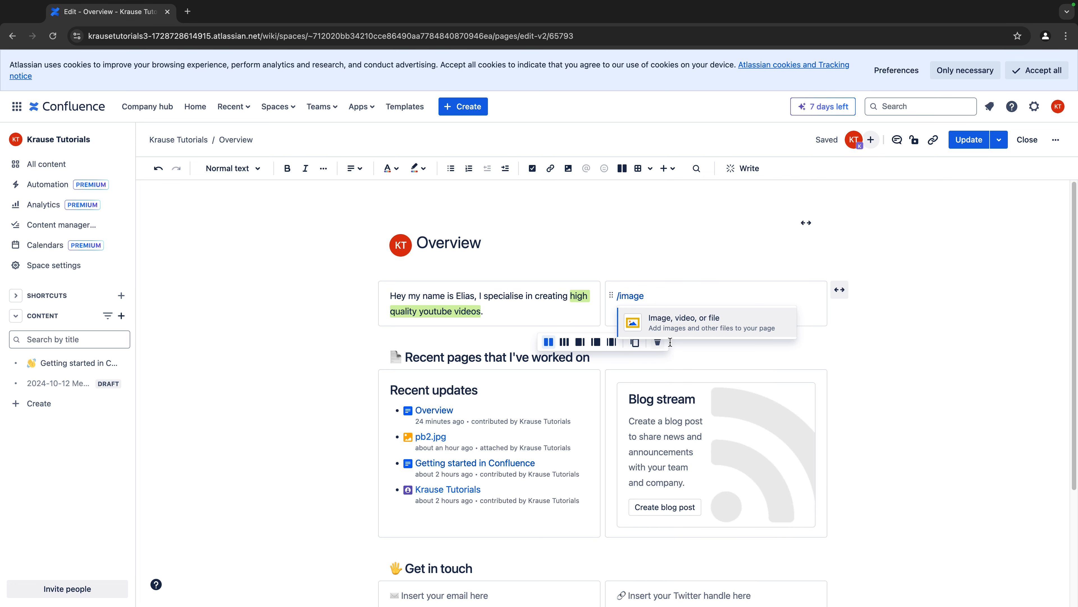
left_click(701, 328)
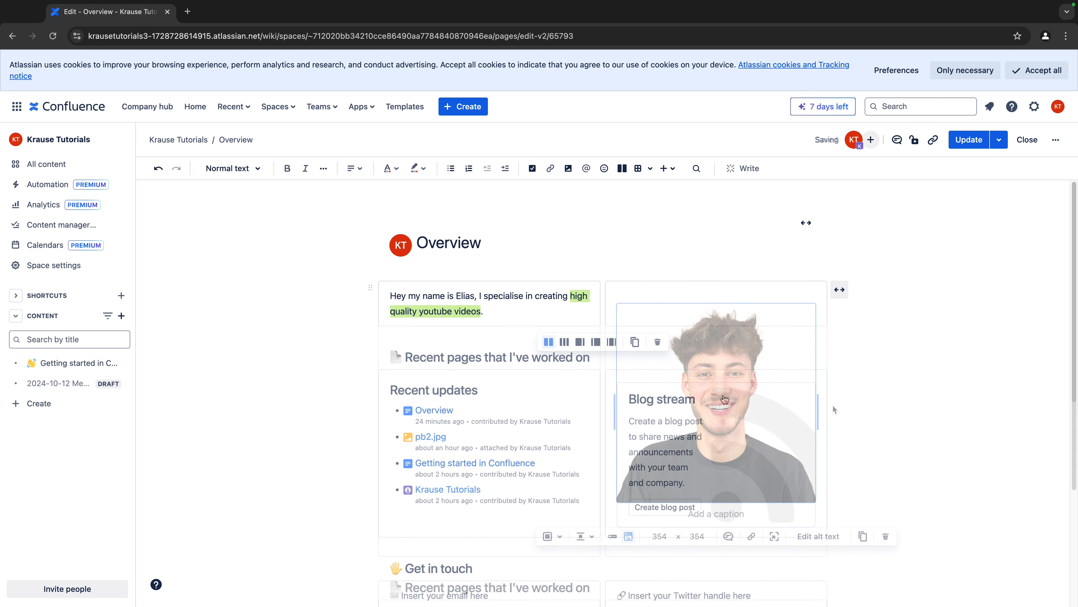
left_click_drag(819, 402, 768, 373)
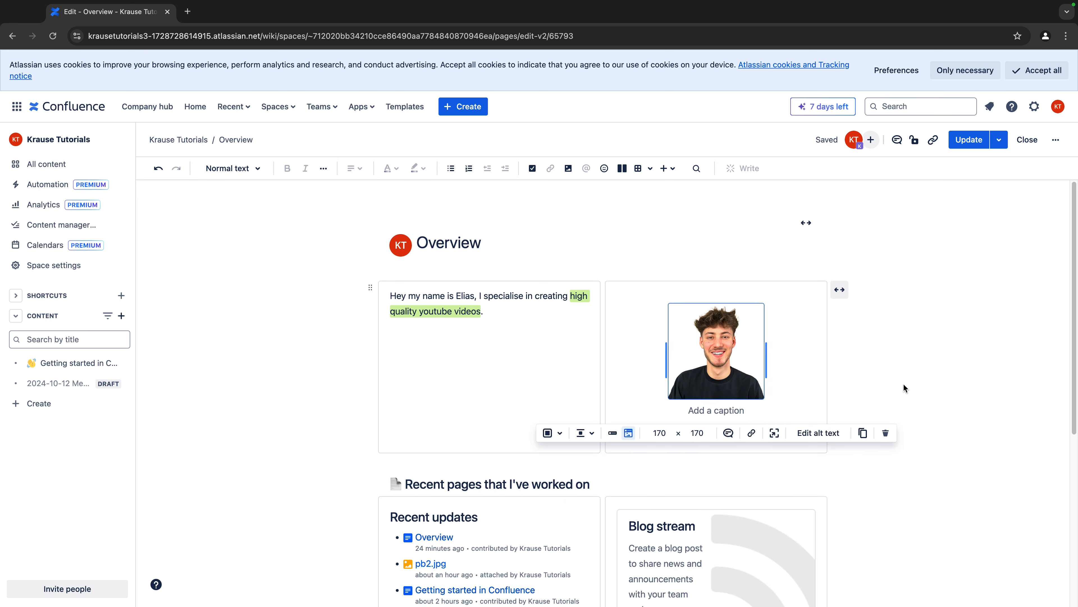
left_click(895, 415)
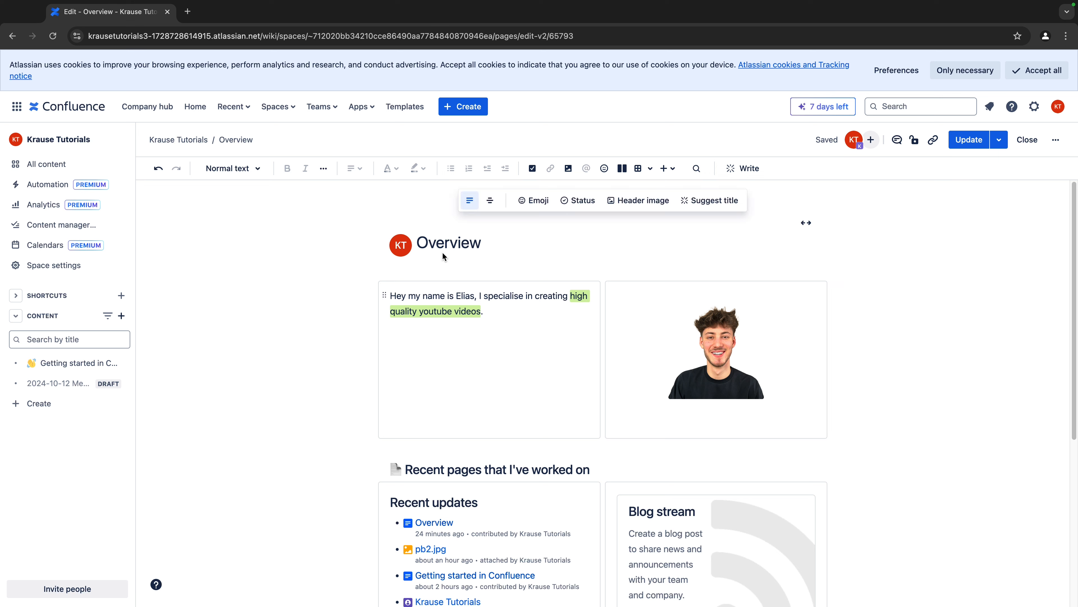
- Try the three-column and sidebar layouts on the intro section, then return it to two equal columns
left_click(373, 288)
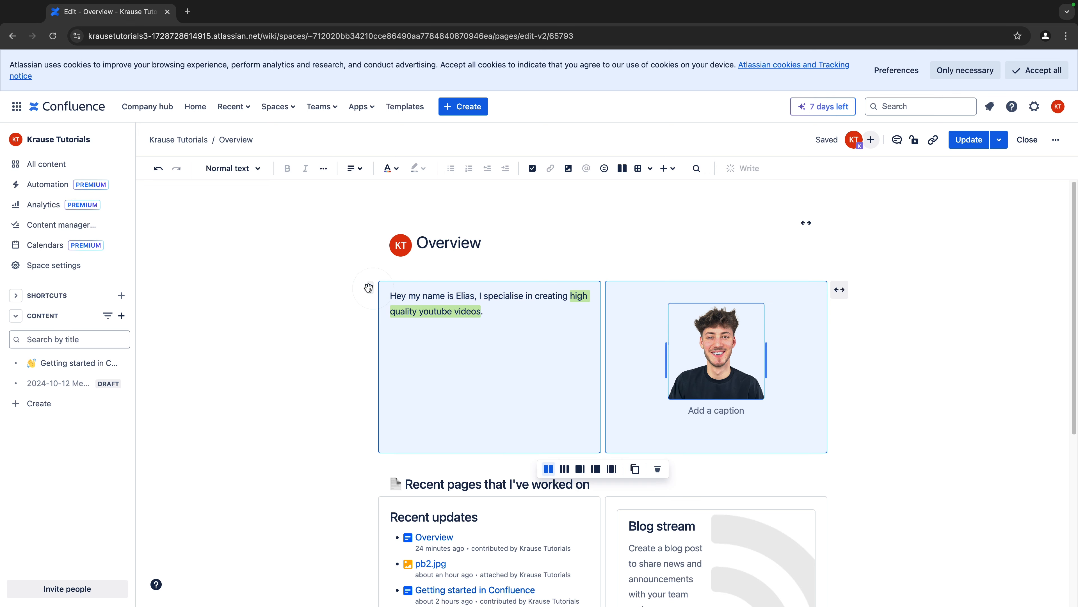
left_click(565, 469)
left_click(580, 468)
left_click(612, 469)
left_click(580, 468)
left_click(564, 469)
left_click(580, 469)
left_click(549, 468)
left_click(977, 424)
- Open the slash command list on a new line below the intro text and examine the available elements, from panels to translations and macros
left_click(484, 311)
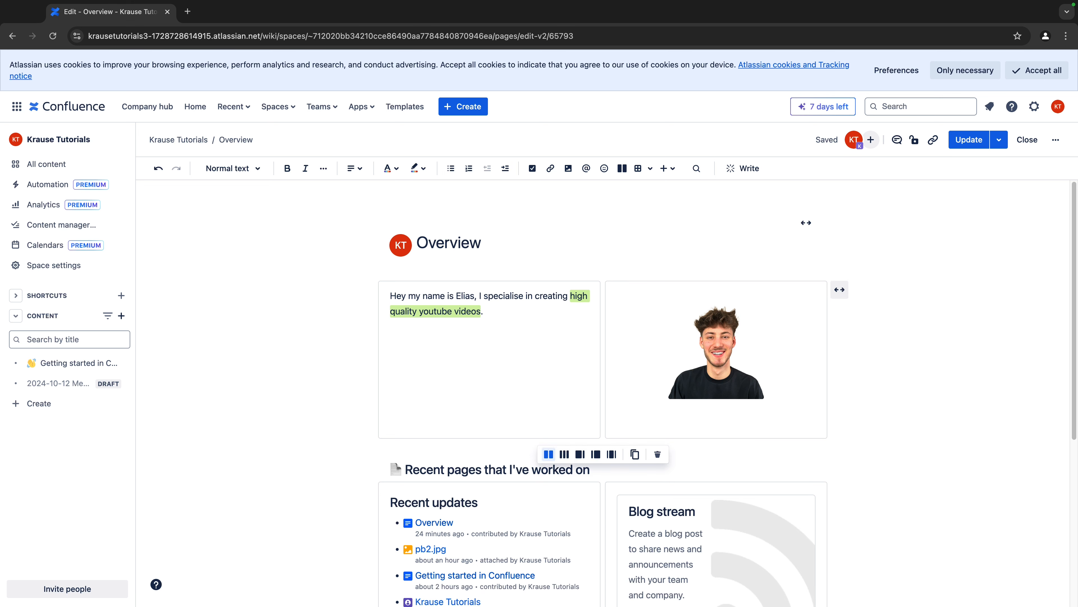
key("Return")
type("/")
scroll(535, 407, "down", 5)
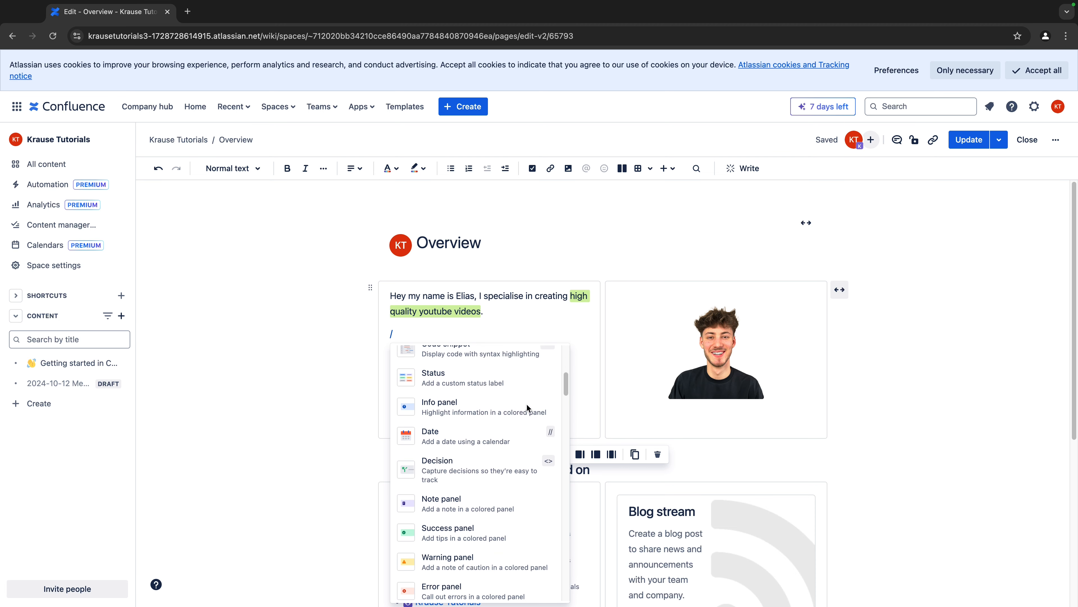
scroll(691, 418, "down", 3)
scroll(526, 399, "down", 3)
scroll(524, 380, "up", 2)
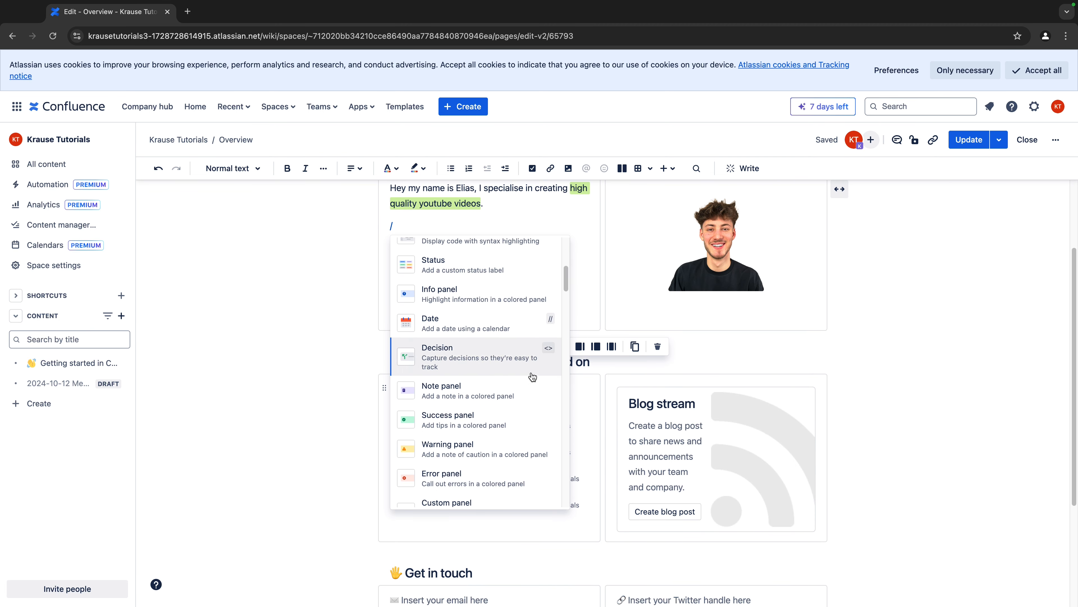
scroll(467, 363, "down", 2)
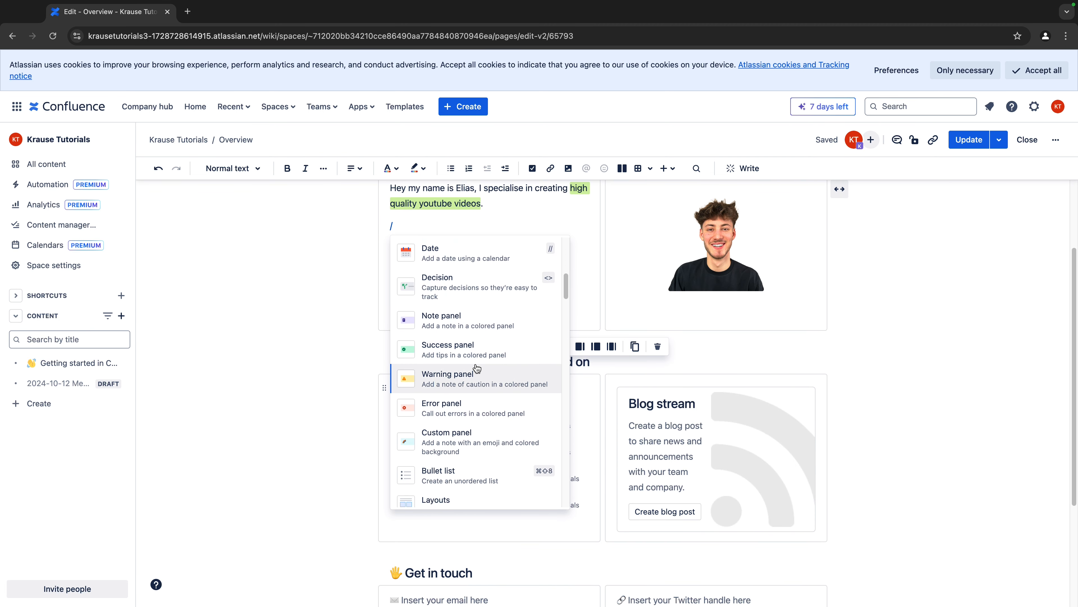
scroll(485, 365, "down", 1)
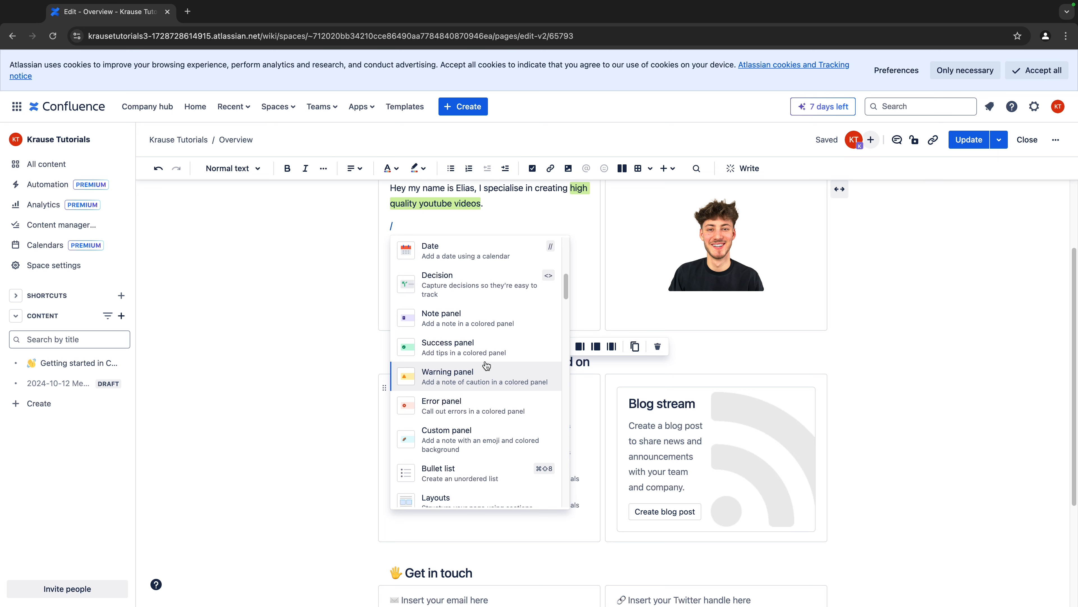
left_click_drag(565, 291, 560, 414)
scroll(485, 383, "up", 5)
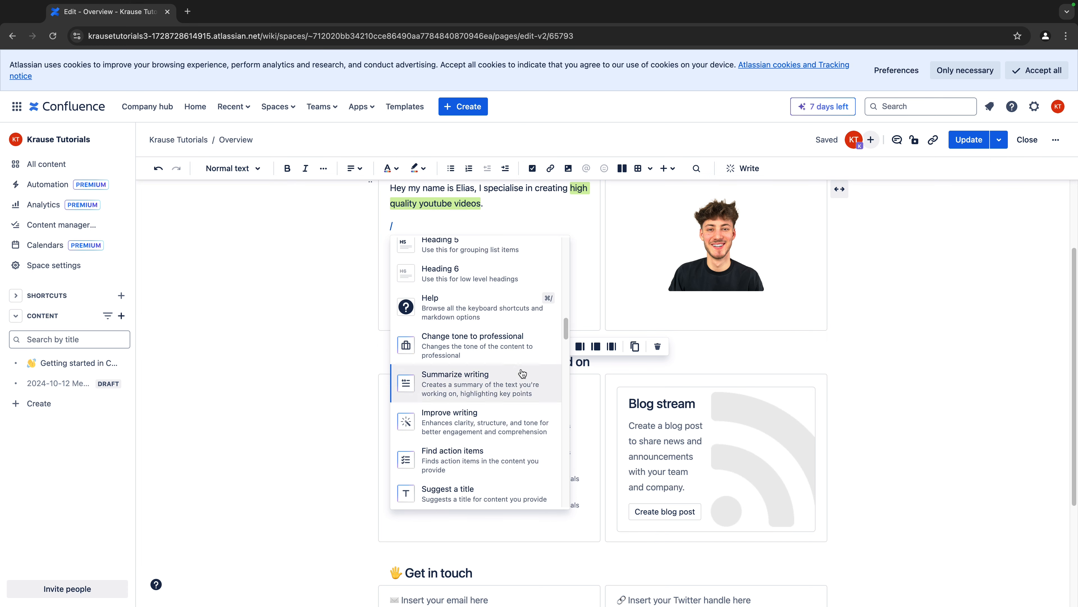
scroll(523, 374, "down", 10)
scroll(524, 382, "up", 3)
scroll(501, 387, "down", 15)
scroll(484, 388, "down", 10)
scroll(493, 378, "up", 8)
scroll(488, 378, "down", 5)
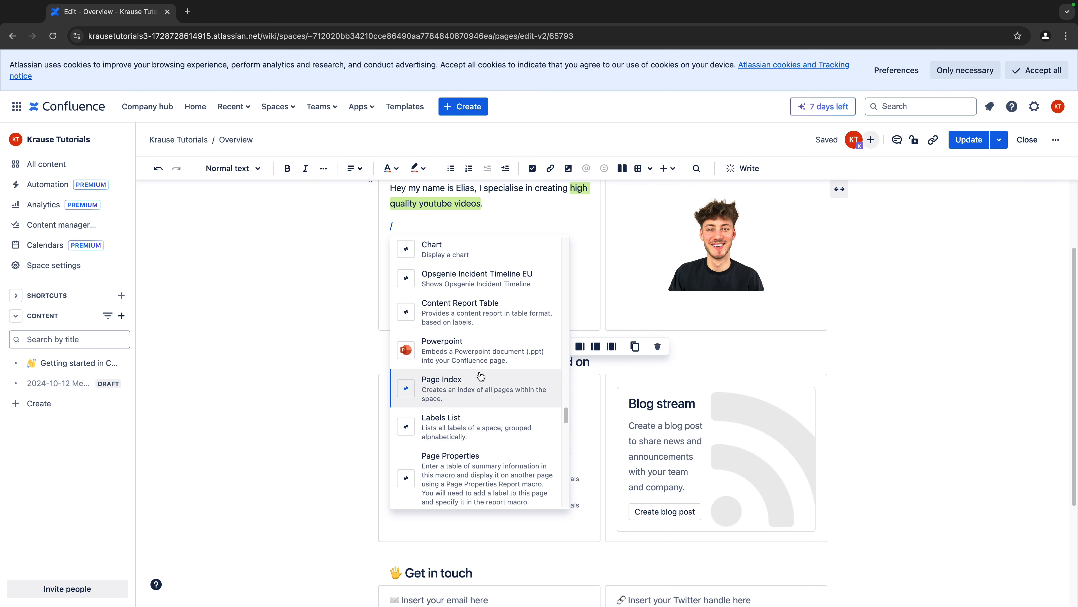
scroll(505, 390, "down", 8)
scroll(503, 391, "up", 10)
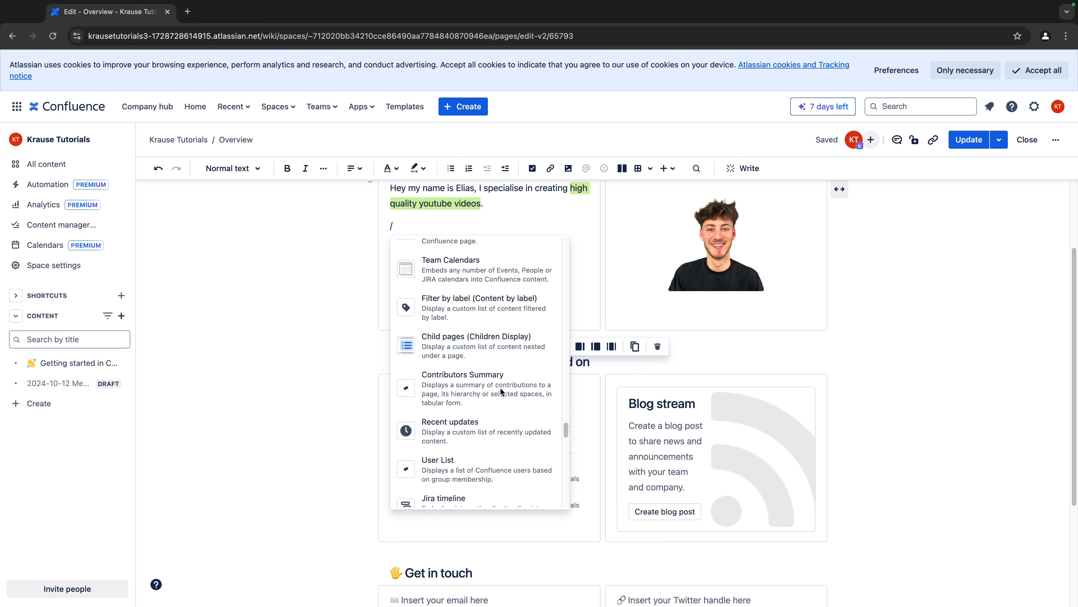
scroll(481, 408, "up", 5)
scroll(478, 387, "up", 8)
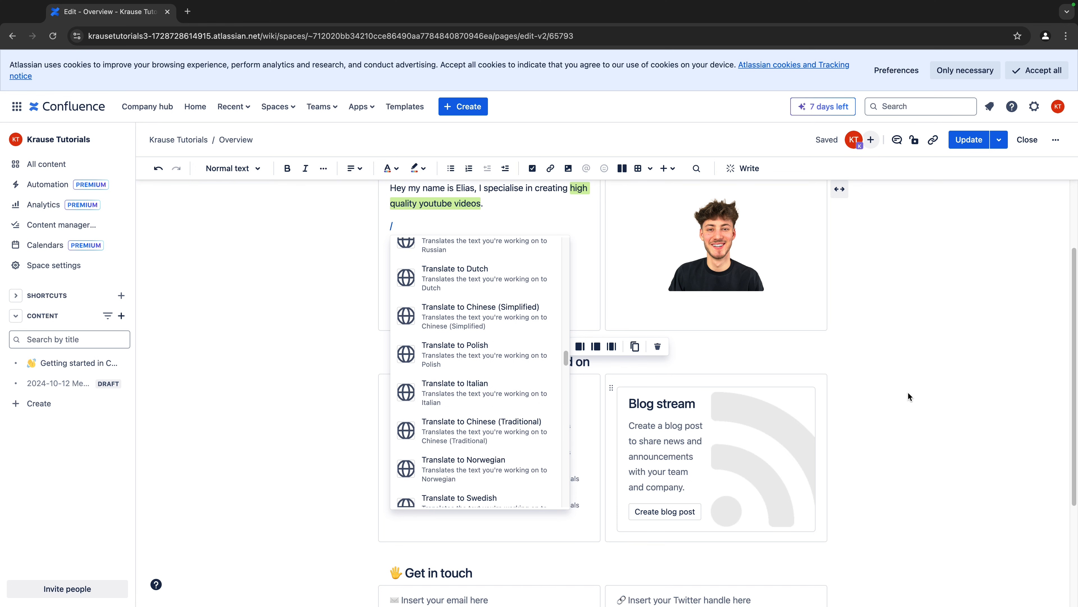
- Remove the leftover slash below the intro text and delete the section containing Recent updates and Blog stream
left_click(963, 379)
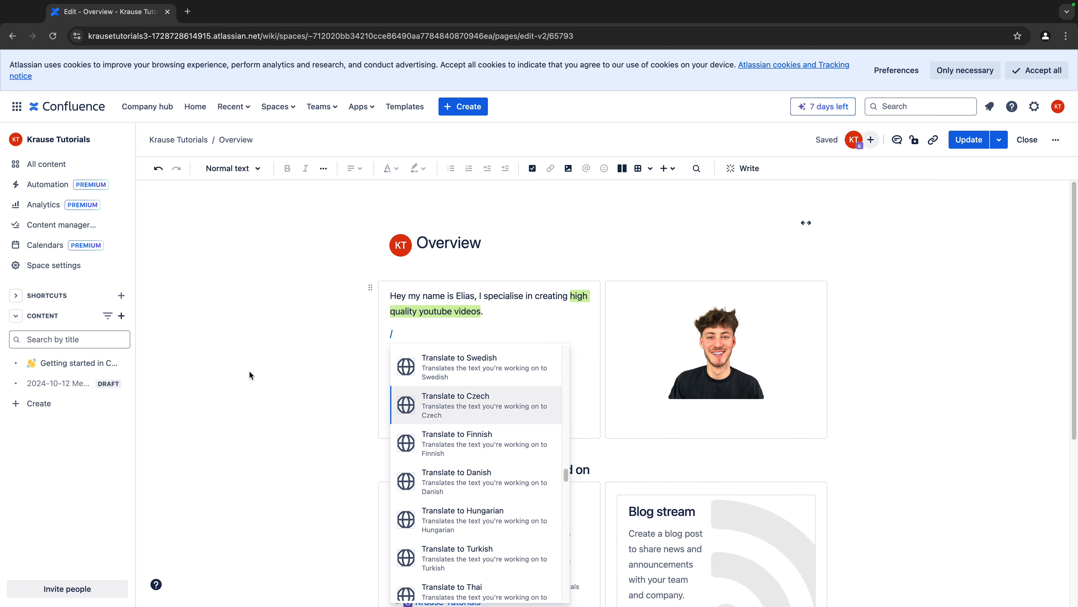
left_click(408, 339)
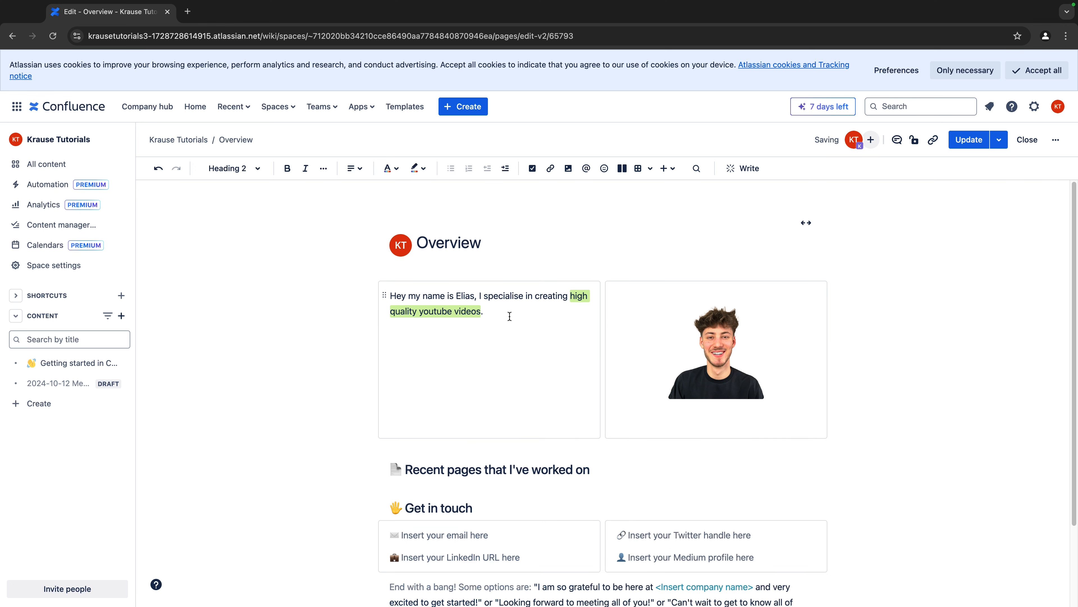
- Try to run the Translate to German command on a new line below the intro text
left_click(509, 316)
triple_click(508, 316)
left_click(499, 339)
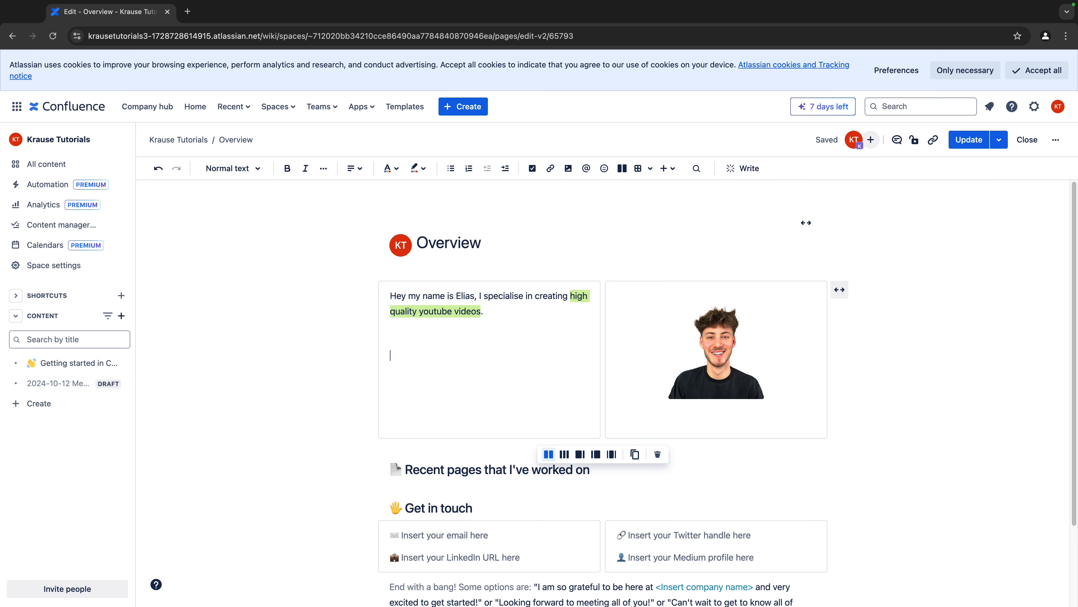
key("Return")
type("/")
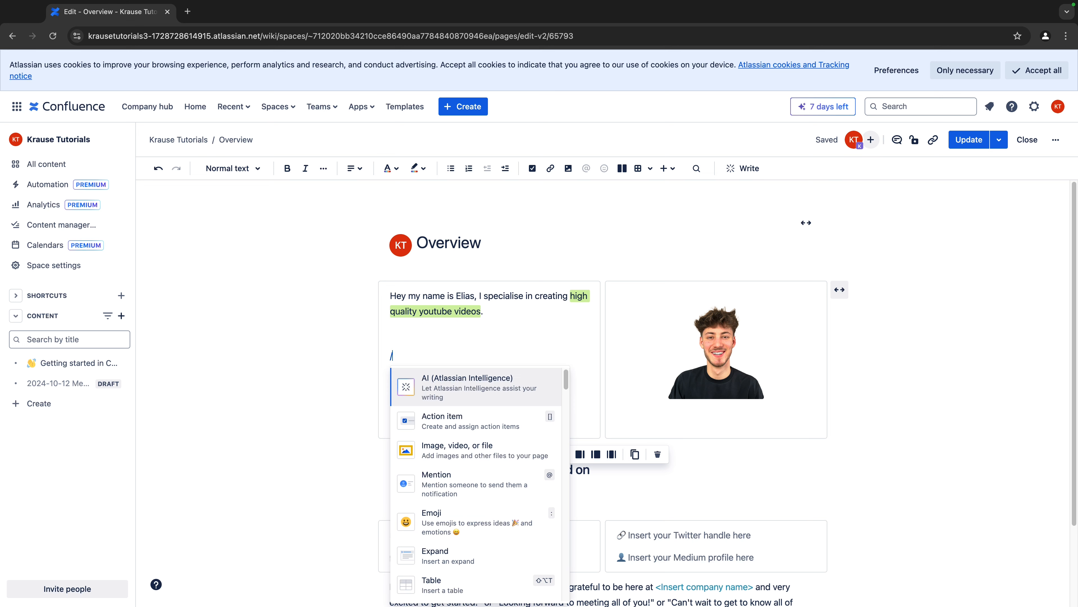
type("german")
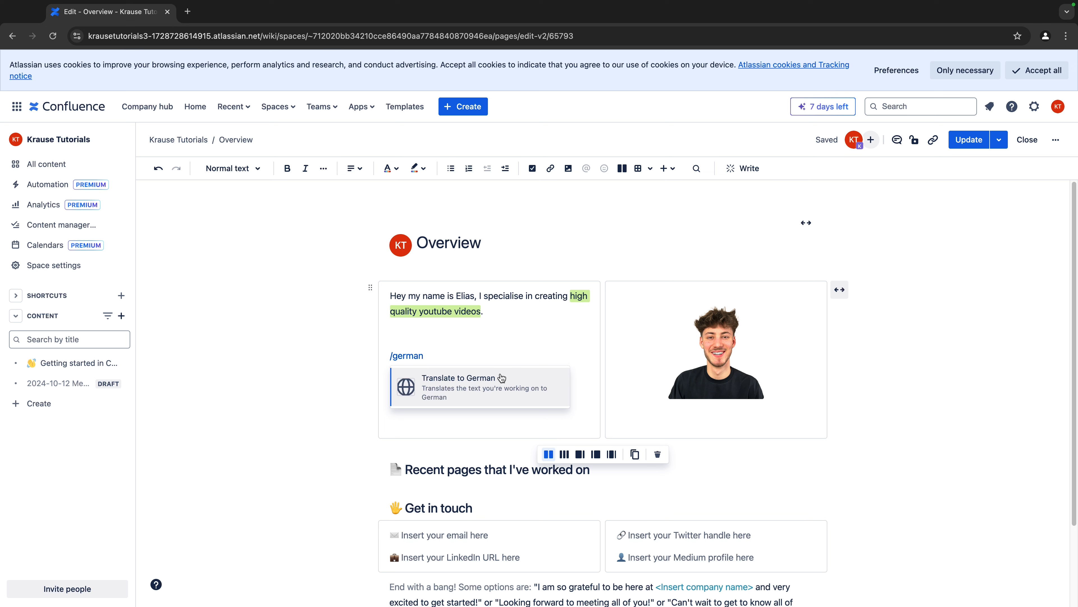
left_click(505, 392)
scroll(544, 397, "down", 3)
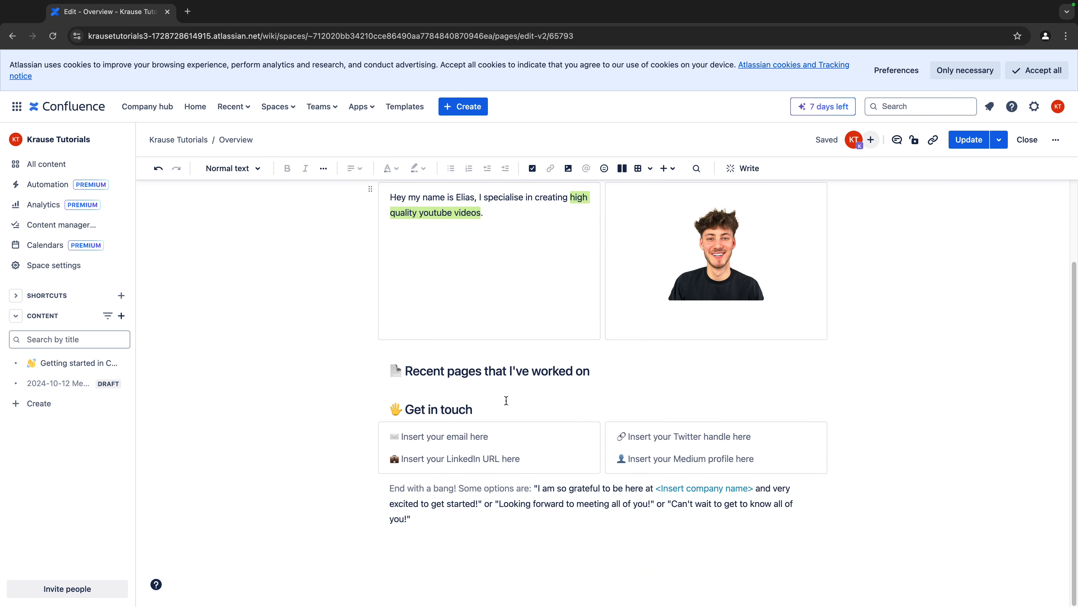
left_click_drag(407, 409, 472, 410)
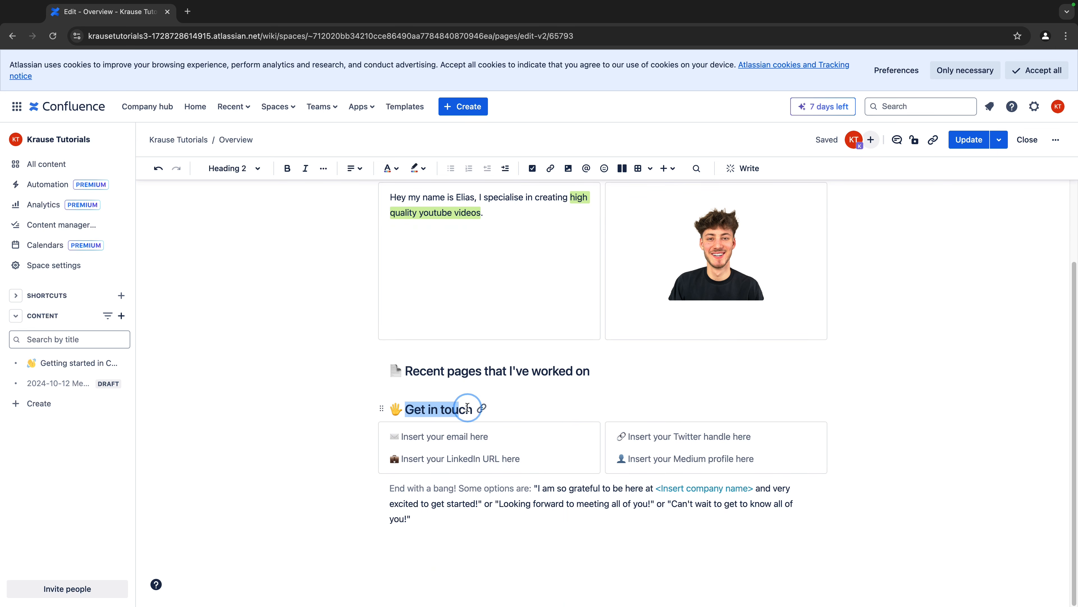
left_click(518, 436)
scroll(498, 376, "up", 3)
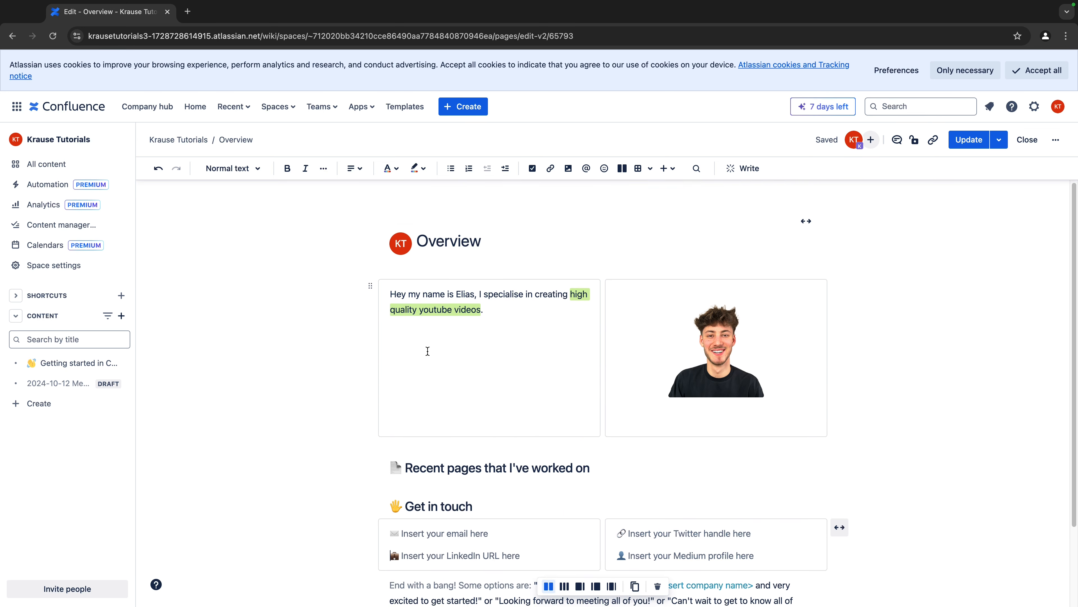
left_click(370, 287)
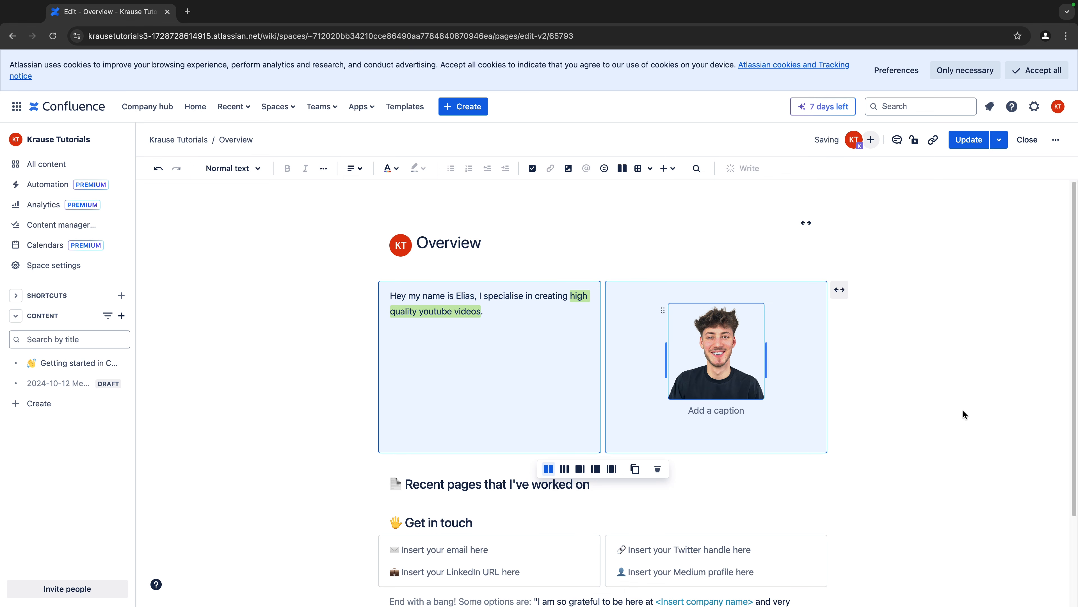
left_click(954, 382)
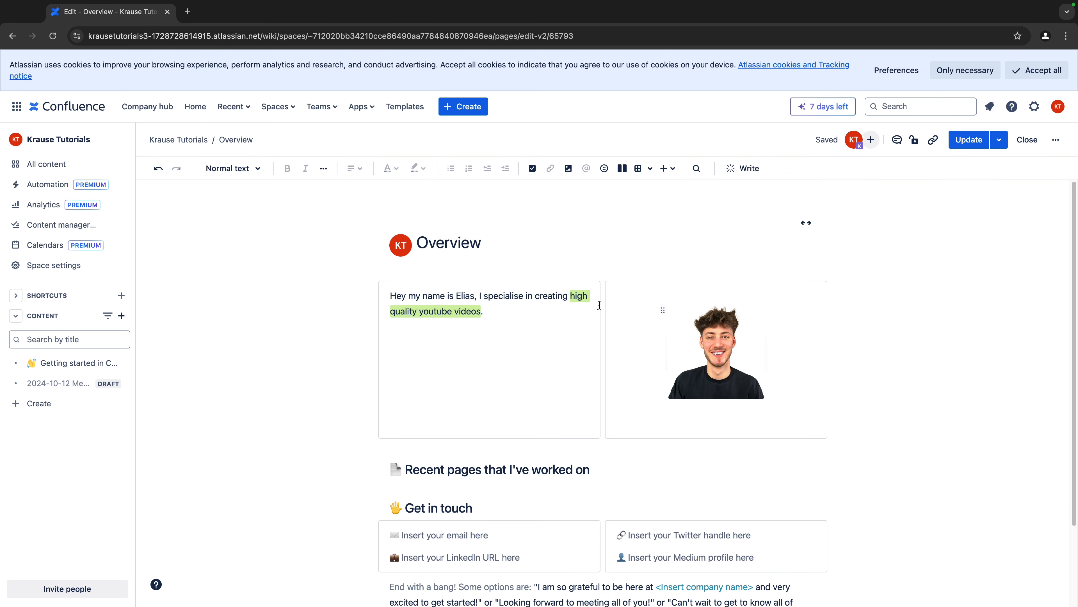
- Insert a new layout section below the intro section and give it a narrow left column and a wide right column
scroll(561, 297, "down", 2)
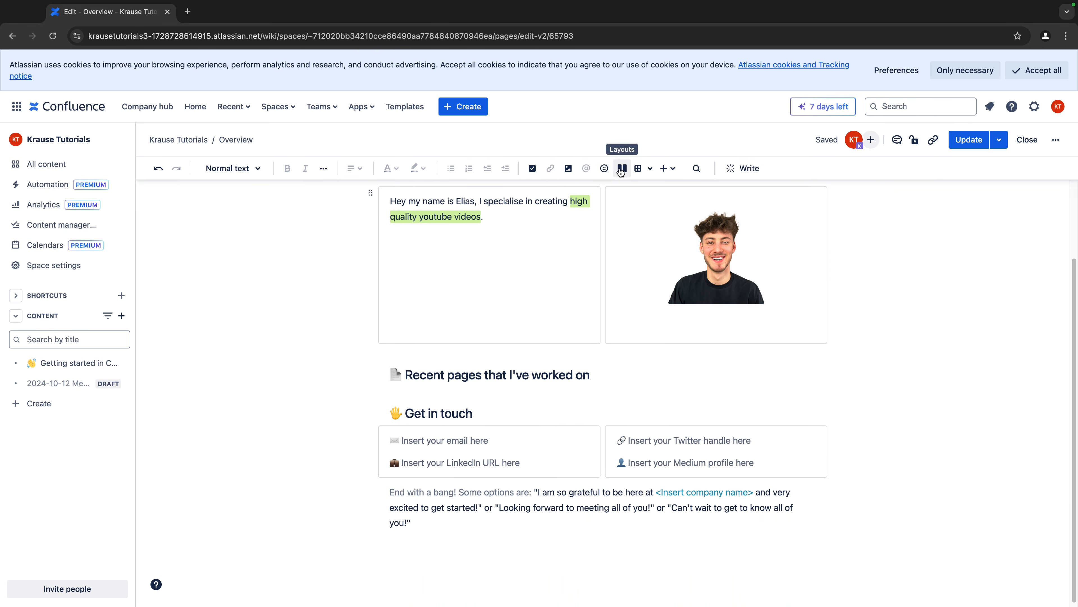
left_click(623, 169)
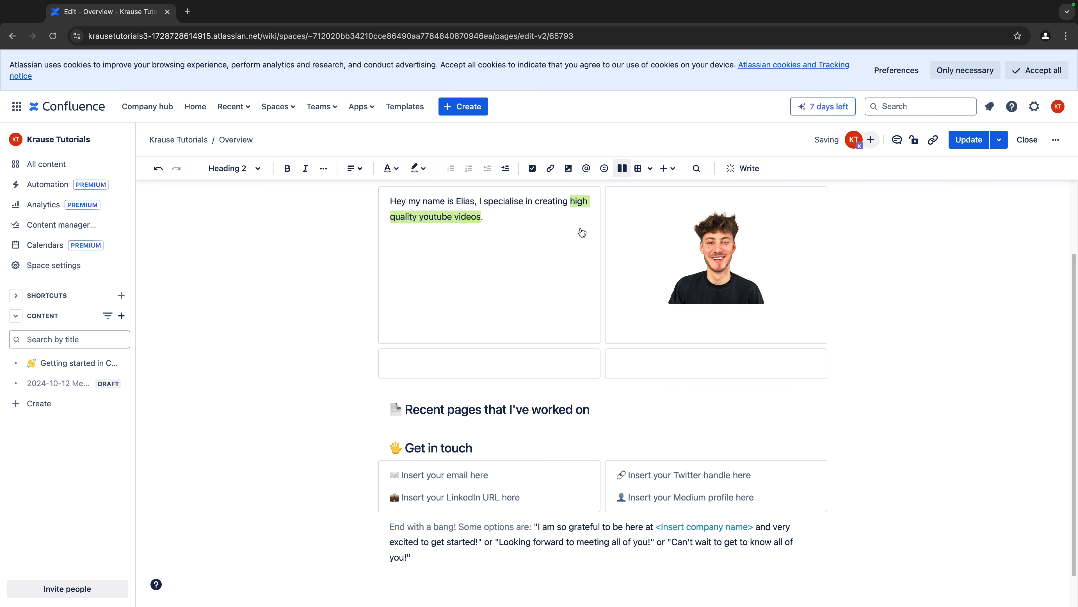
left_click(611, 394)
left_click(580, 395)
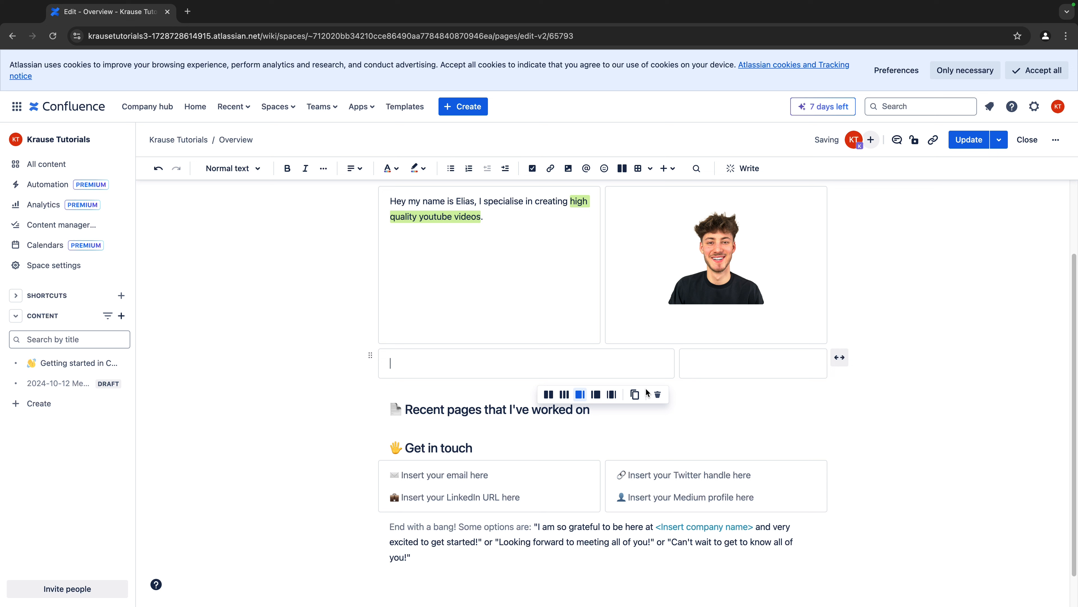
left_click(596, 395)
left_click(906, 339)
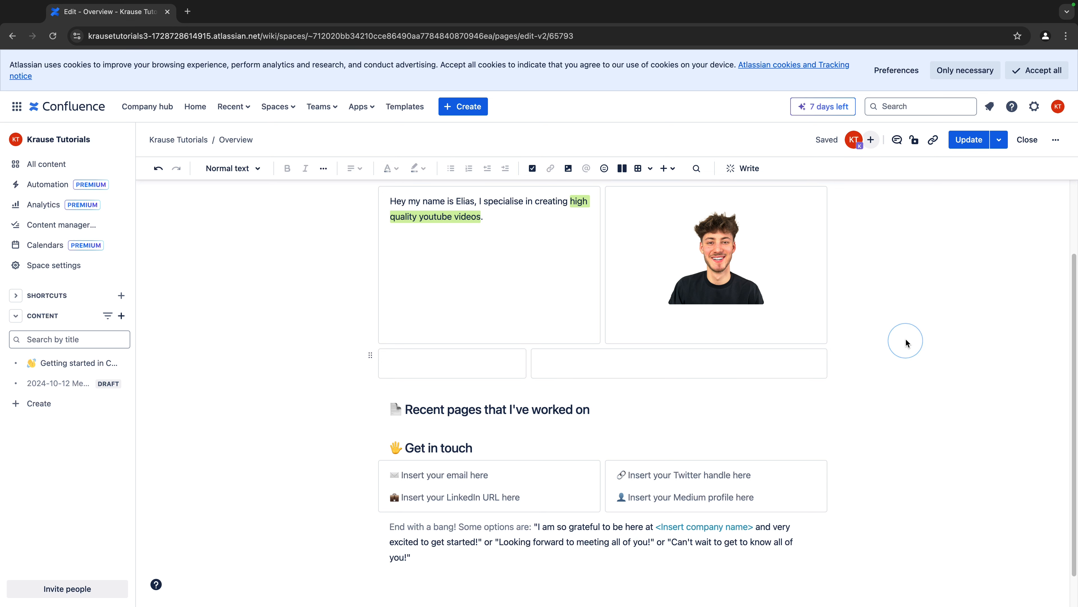
- Publish the updated Overview page and reopen it for editing
scroll(903, 331, "up", 2)
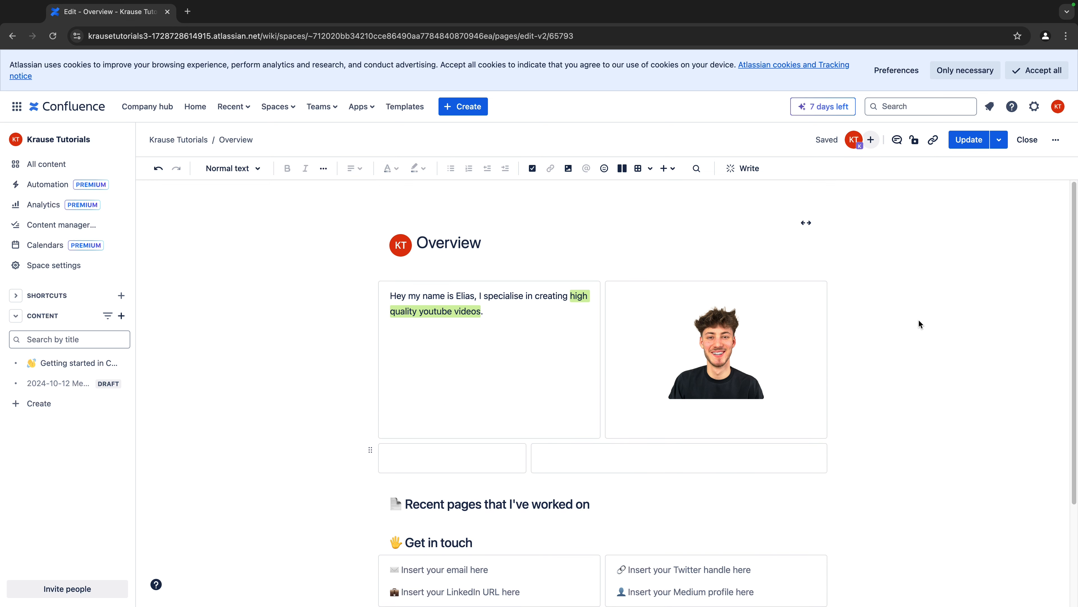
left_click(969, 140)
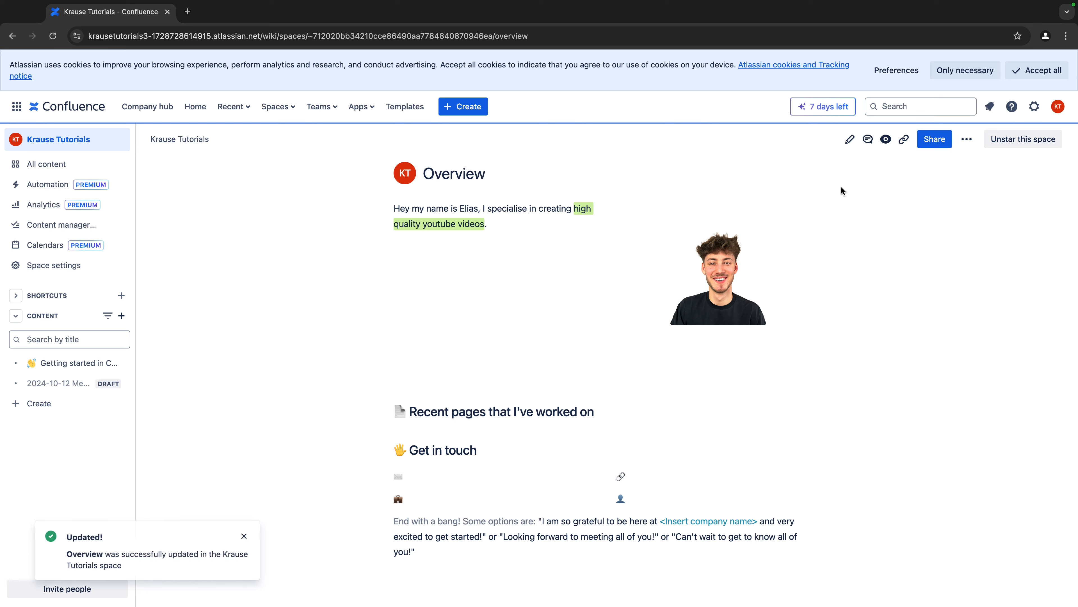
left_click(850, 137)
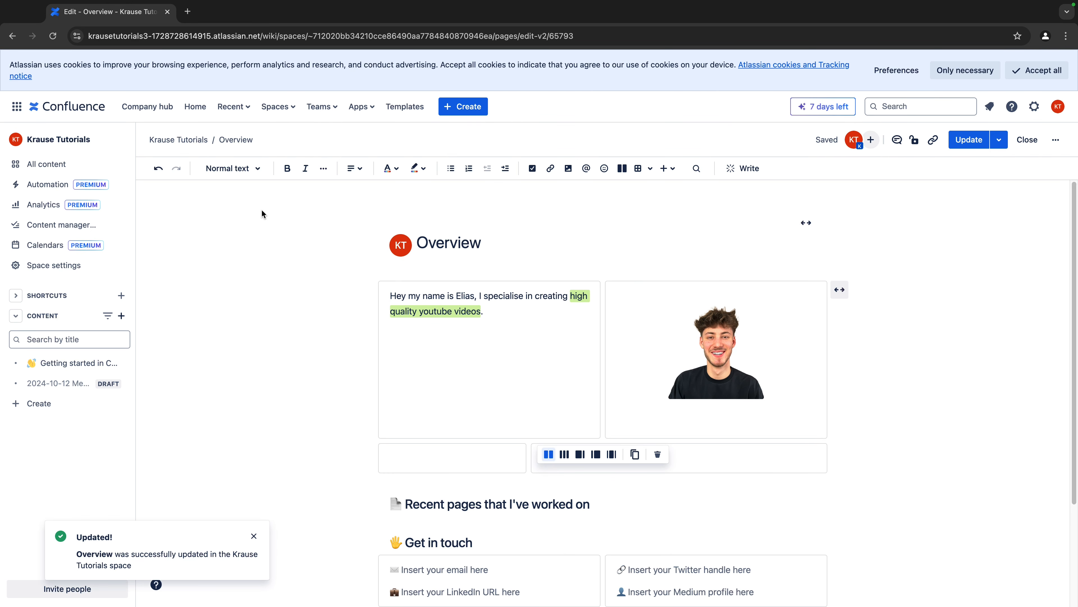
- Search Unsplash for "nature" and add one of the images as the Overview page's header image
mouse_move(531, 246)
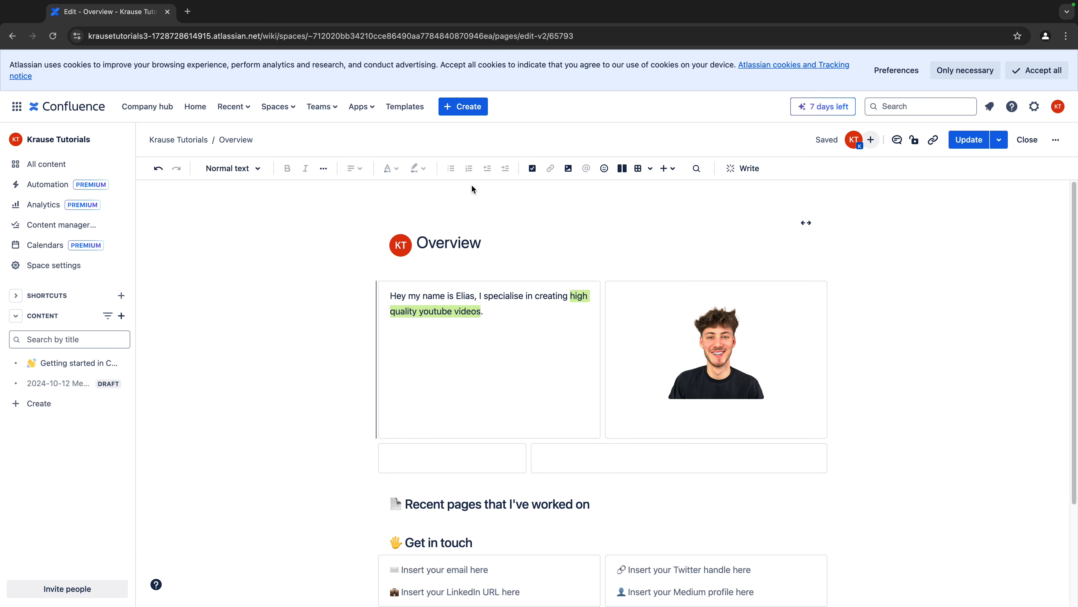
left_click(640, 205)
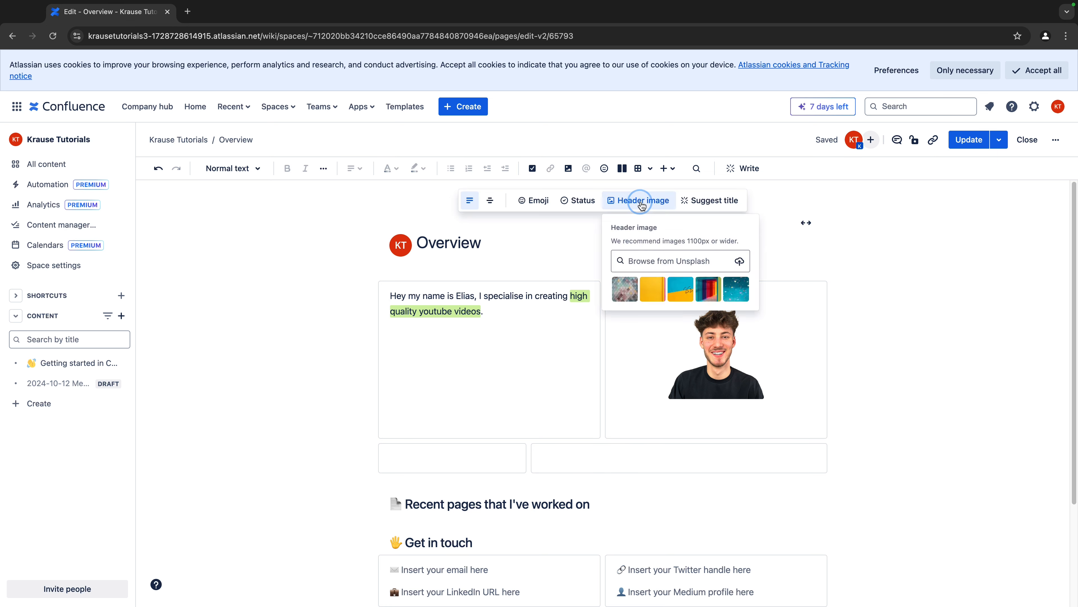
left_click(649, 255)
type("nature")
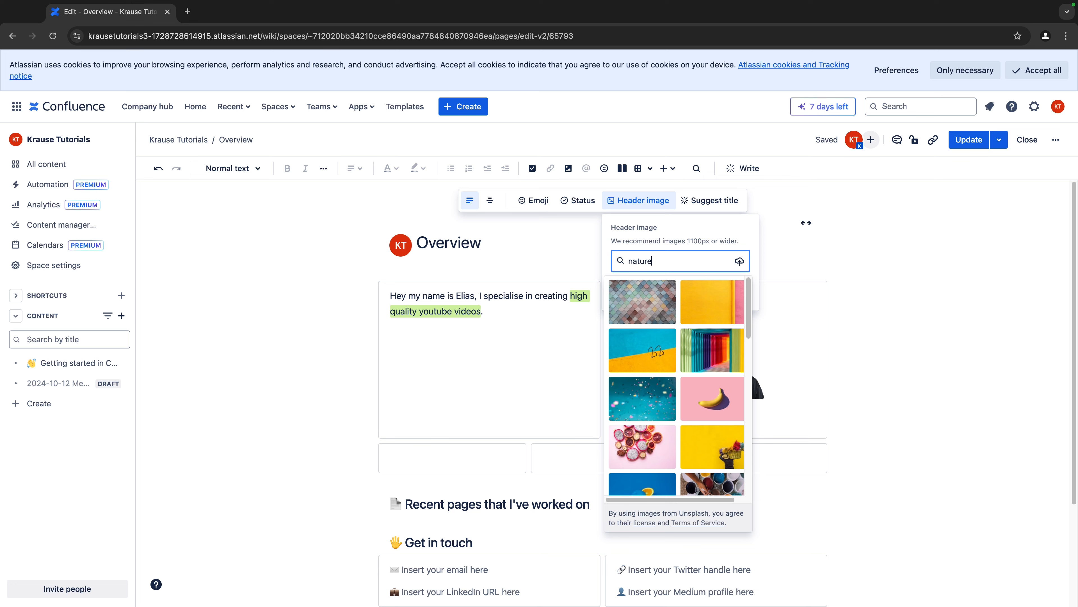
scroll(660, 406, "down", 1)
scroll(660, 406, "up", 1)
scroll(694, 444, "down", 1)
left_click(664, 354)
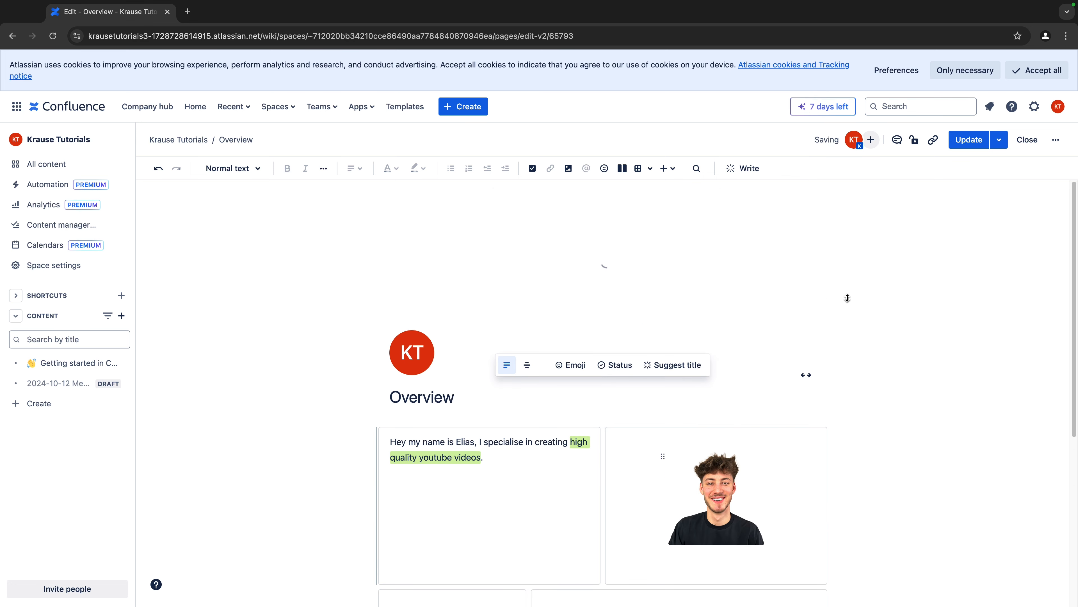
- Reposition the nature header image, apply the new placement, and publish the updated Overview page
left_click_drag(624, 291, 640, 236)
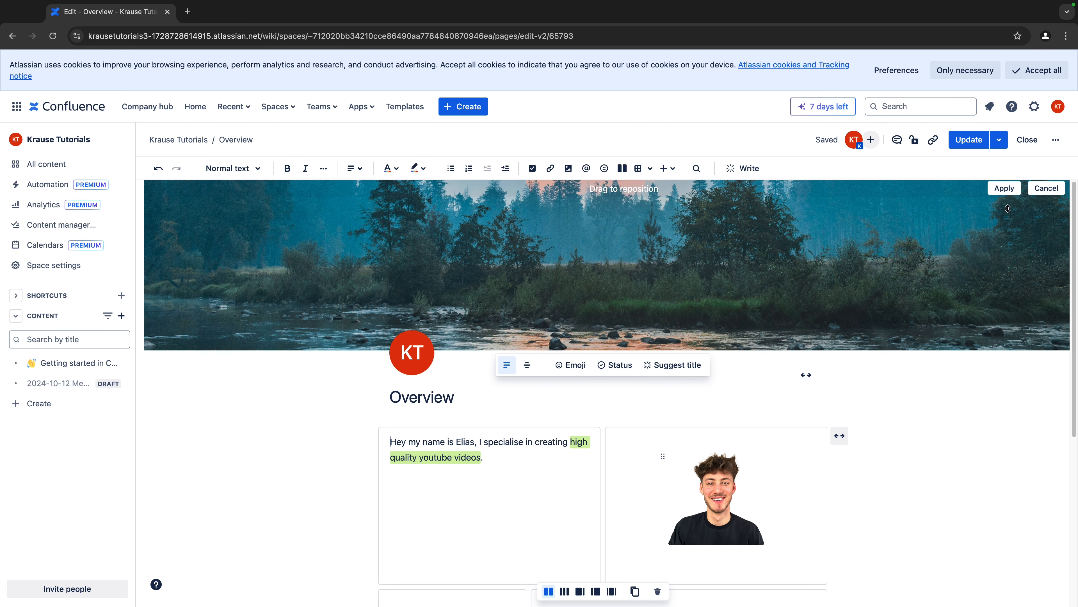
left_click(1005, 189)
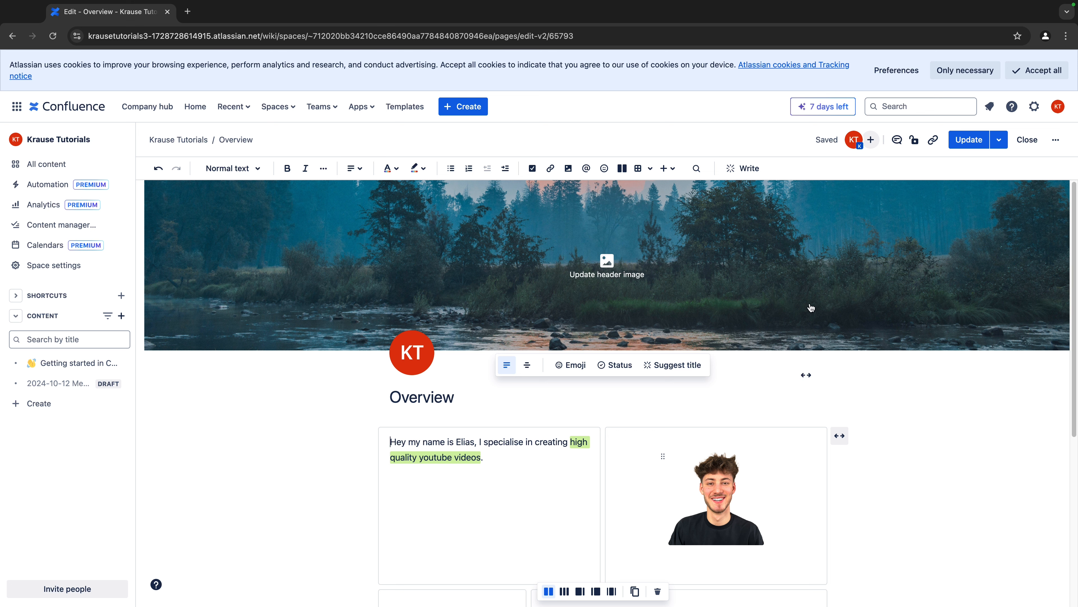
left_click(968, 139)
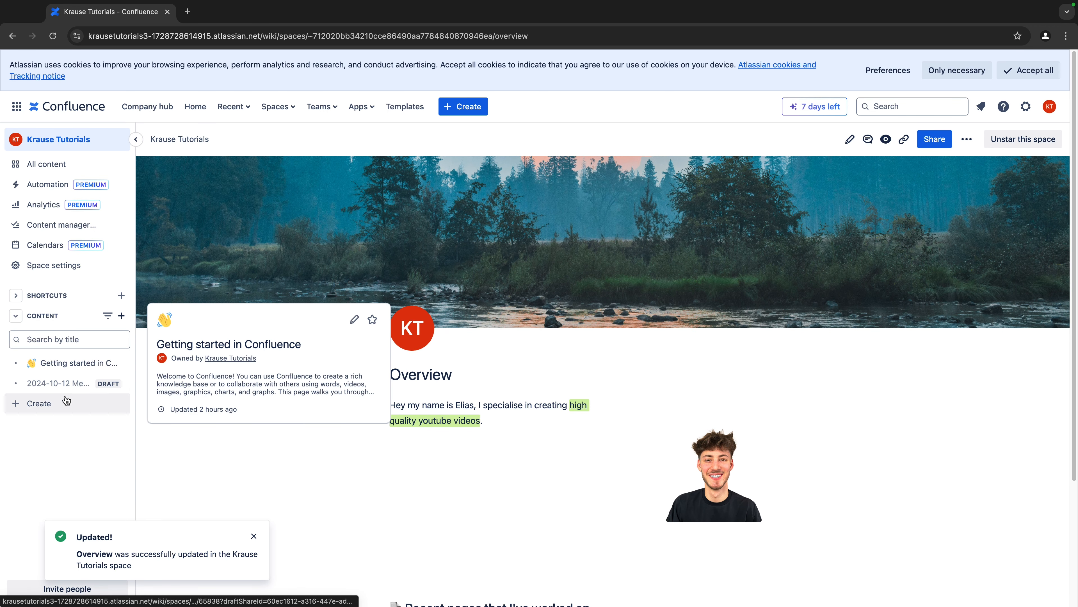
- Create a new page in the space's content and title it "Page Example"
left_click(58, 404)
left_click(63, 436)
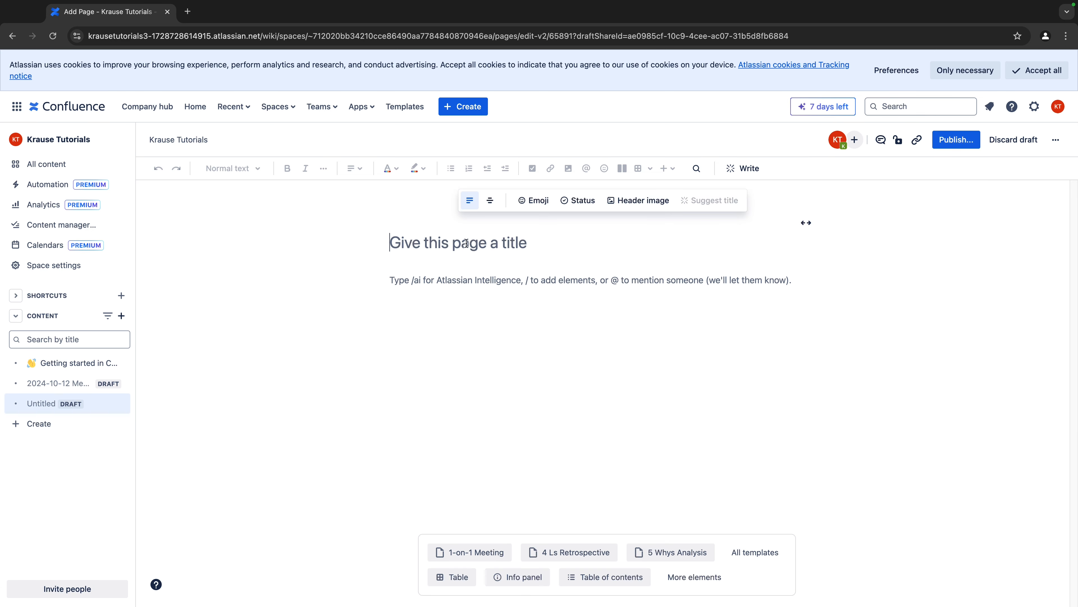
type("Pag")
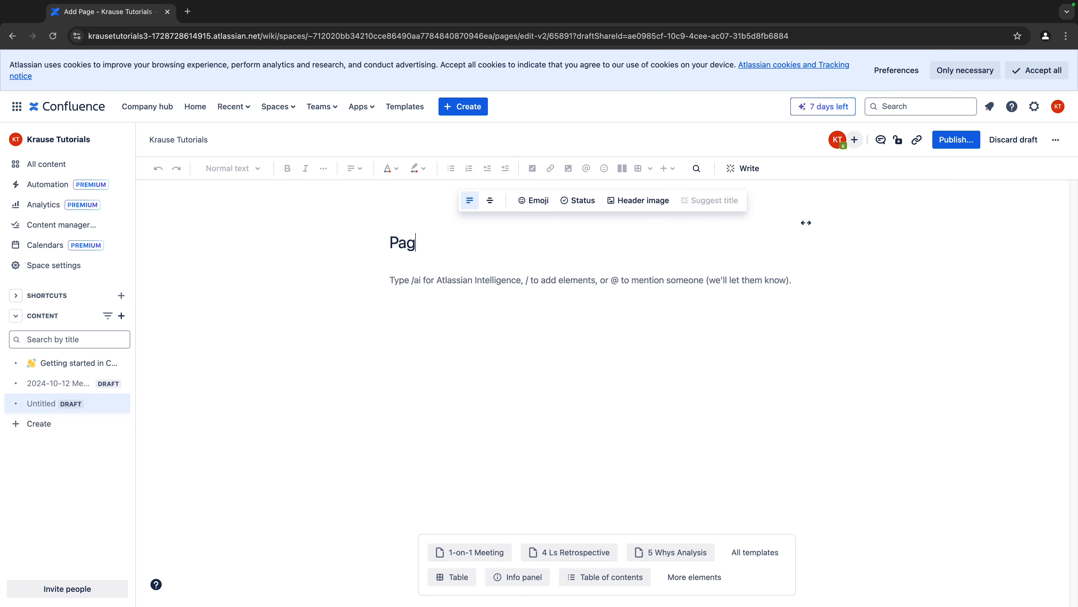
type("e Examp")
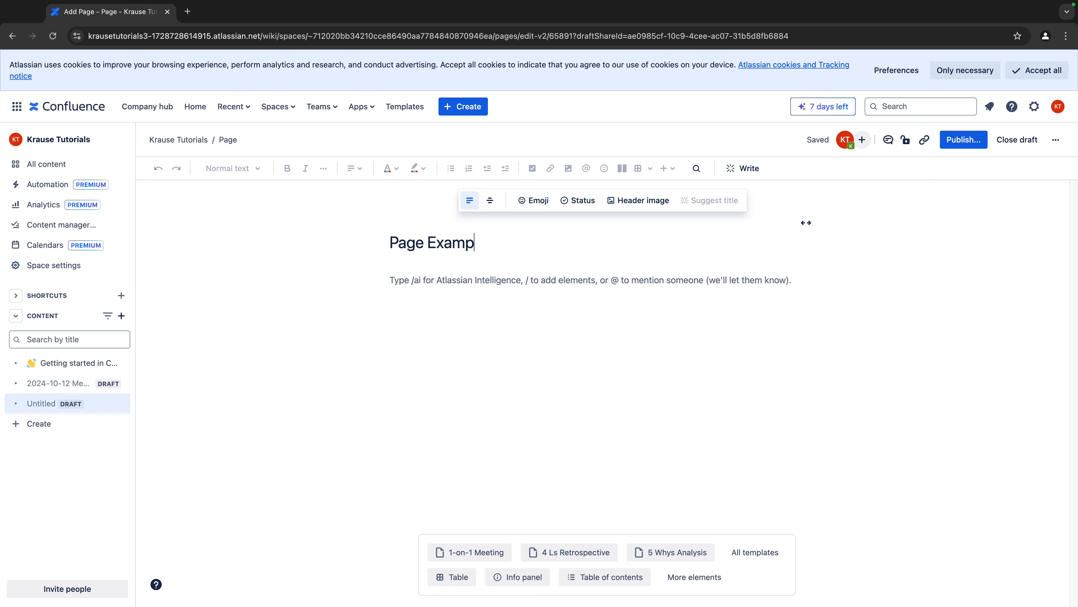
type("le")
key("Return")
type("/")
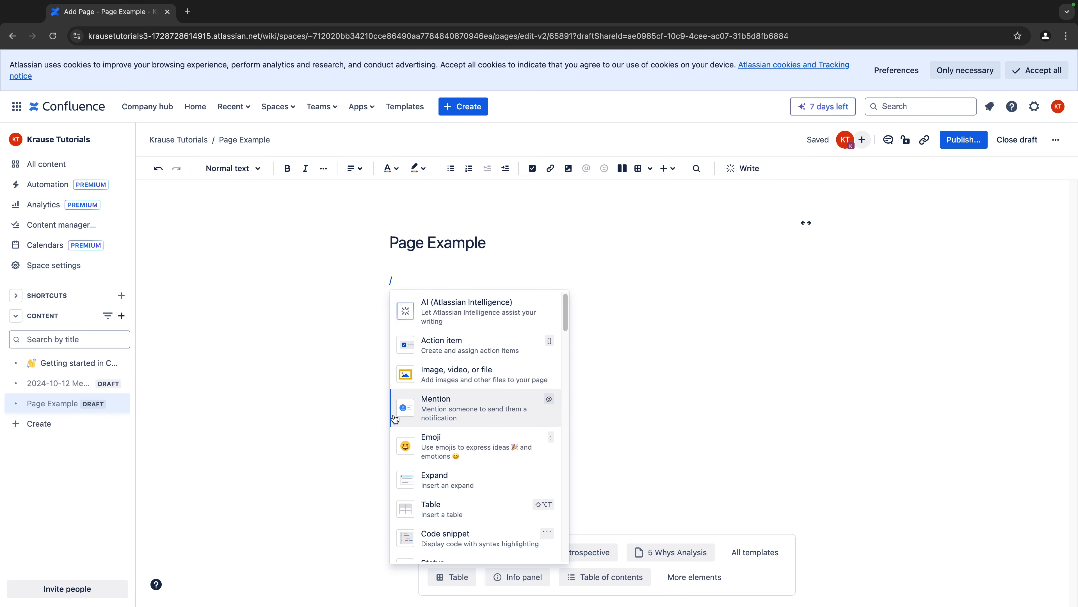
key("BackSpace")
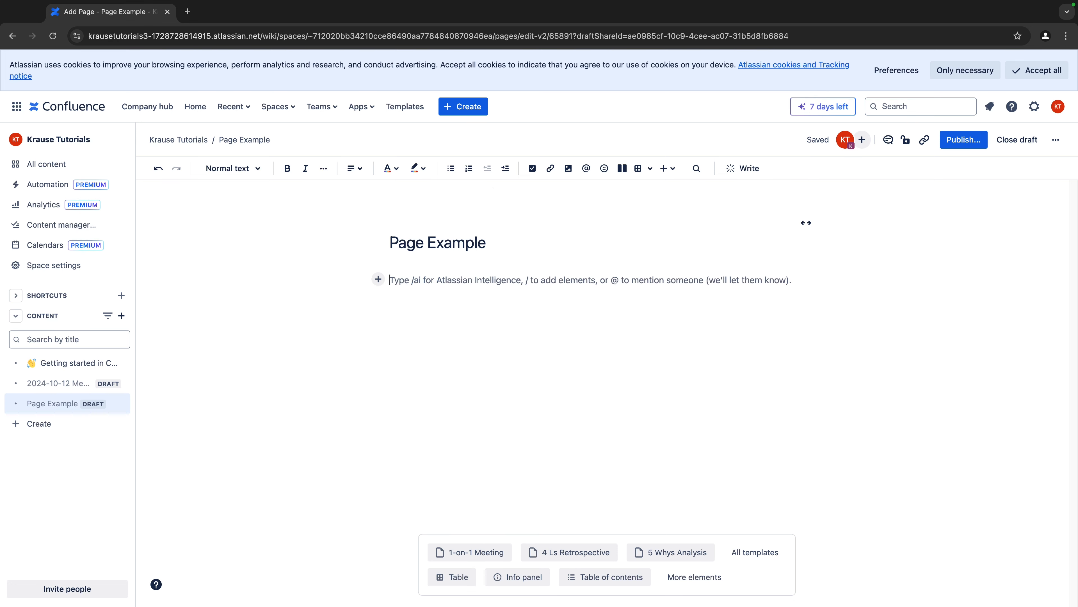
- Reopen the Page Example draft and apply the Email drip campaign template to it
left_click(68, 138)
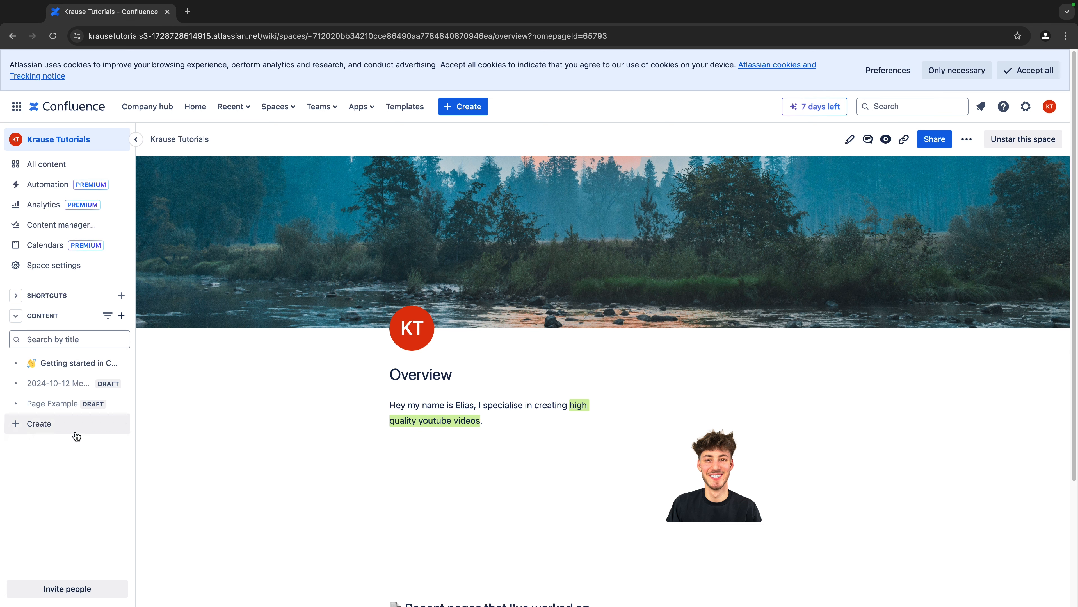
left_click(65, 408)
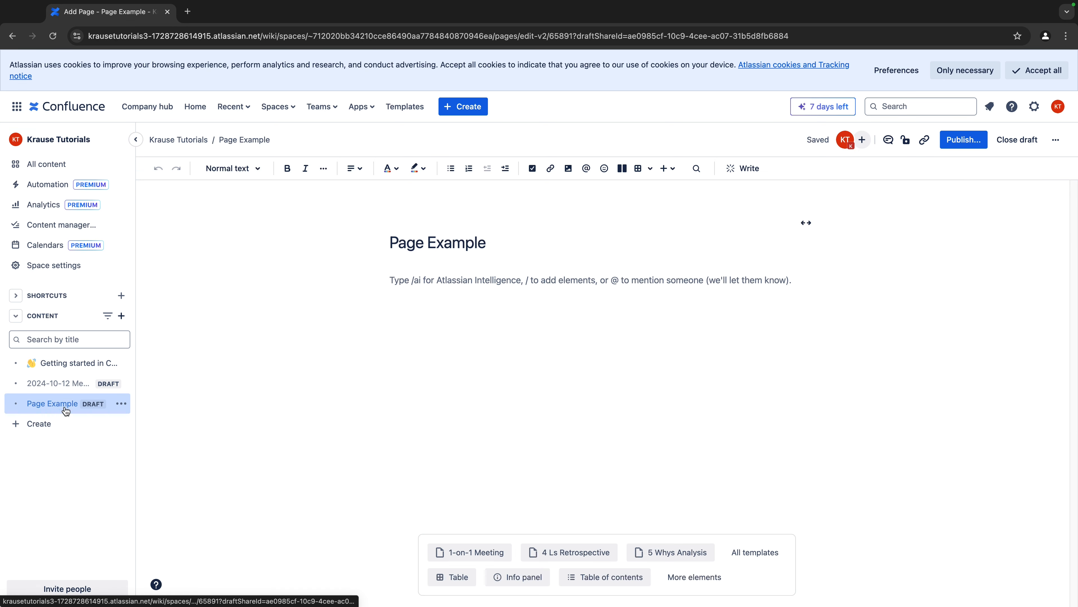
left_click(1056, 140)
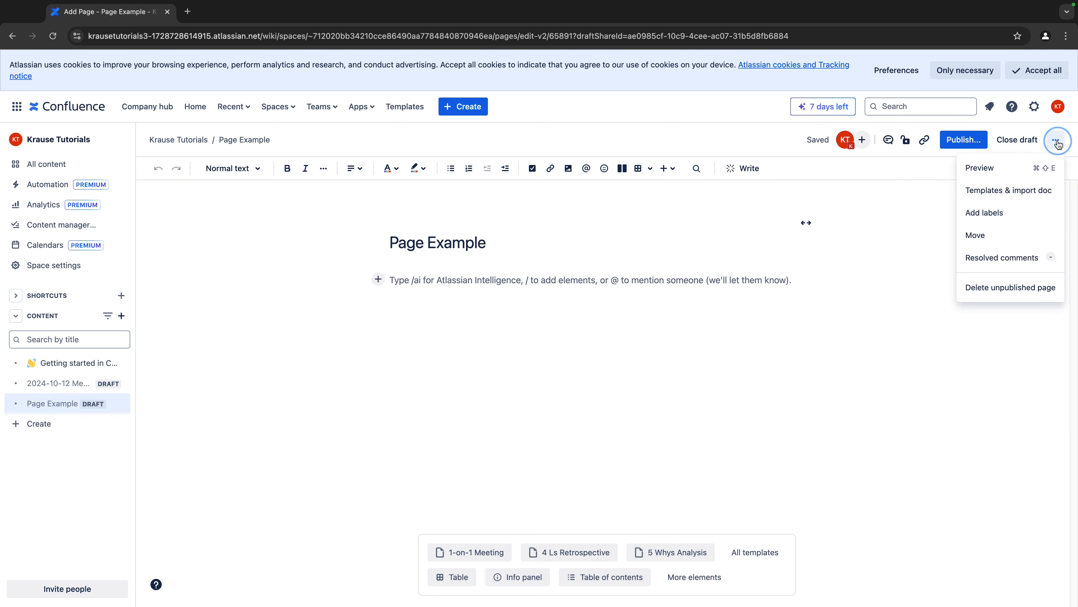
left_click(1018, 192)
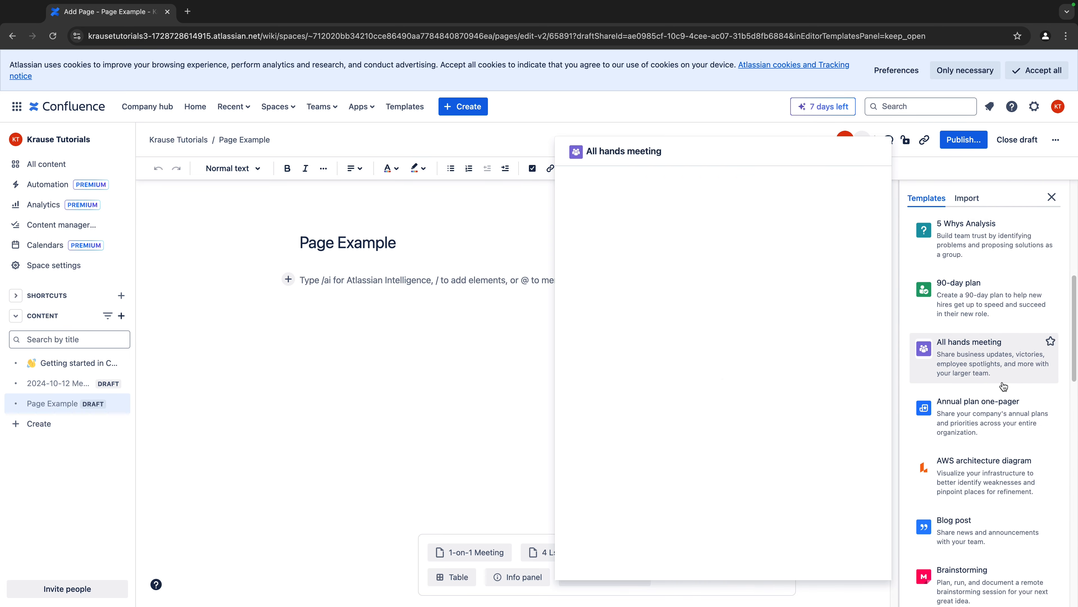
scroll(1003, 386, "down", 15)
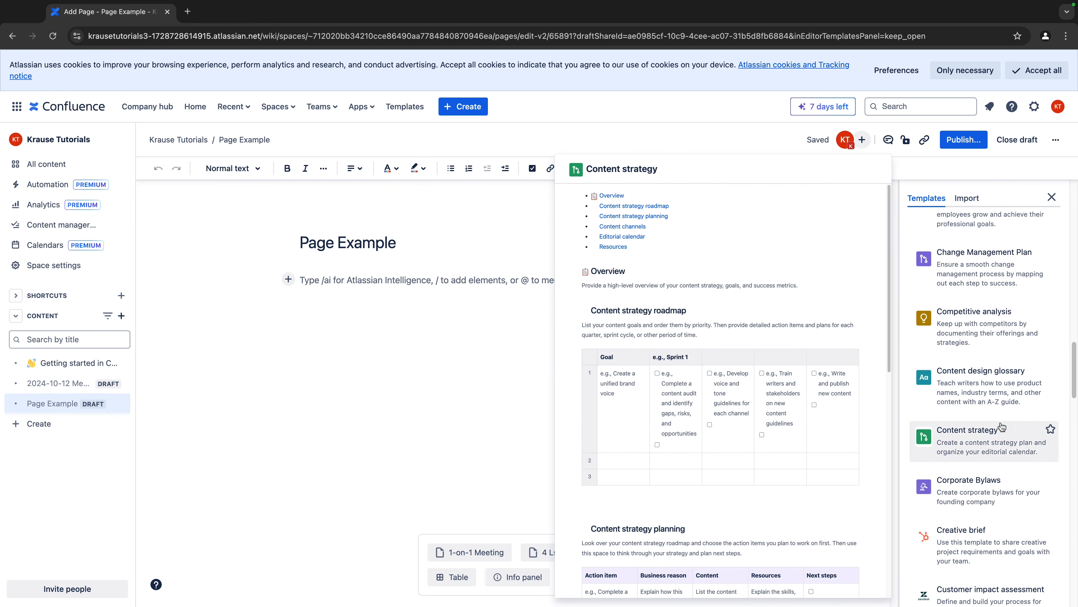
scroll(1002, 426, "down", 10)
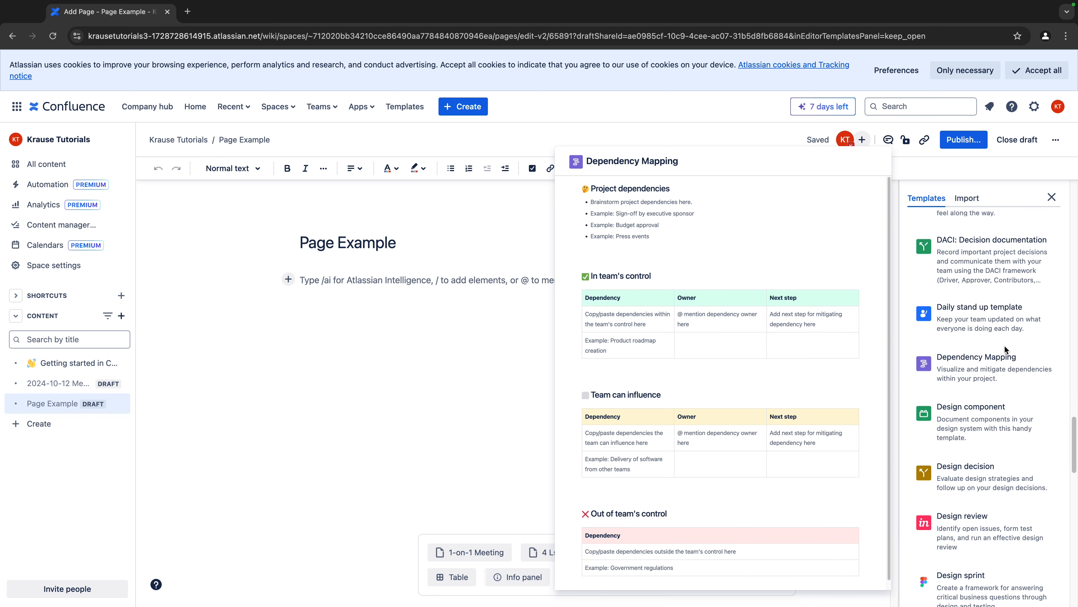
scroll(1004, 345, "down", 7)
scroll(990, 338, "down", 5)
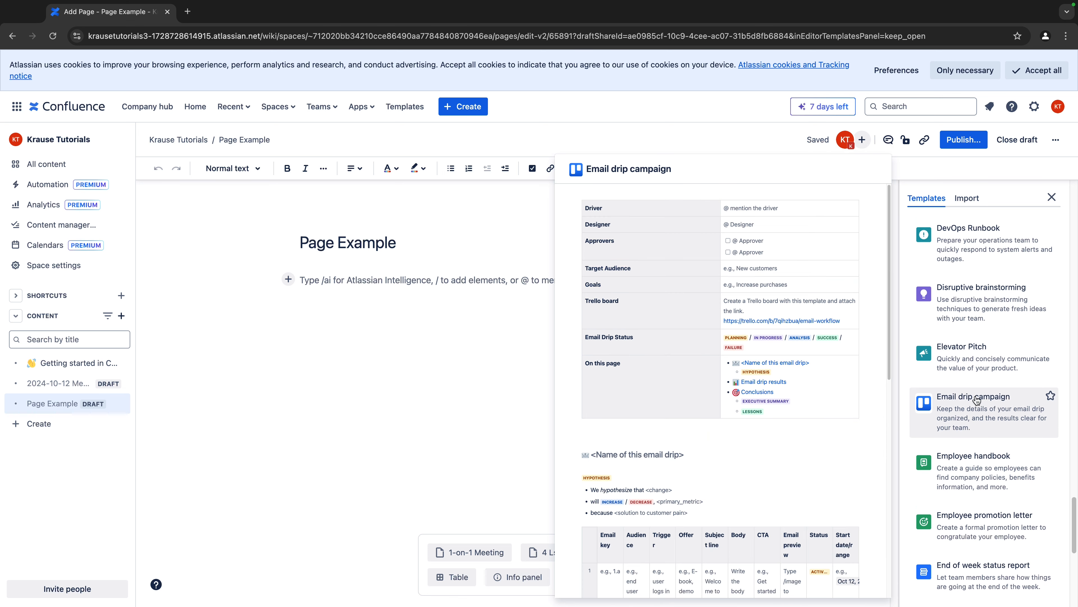
scroll(975, 402, "down", 1)
left_click(981, 394)
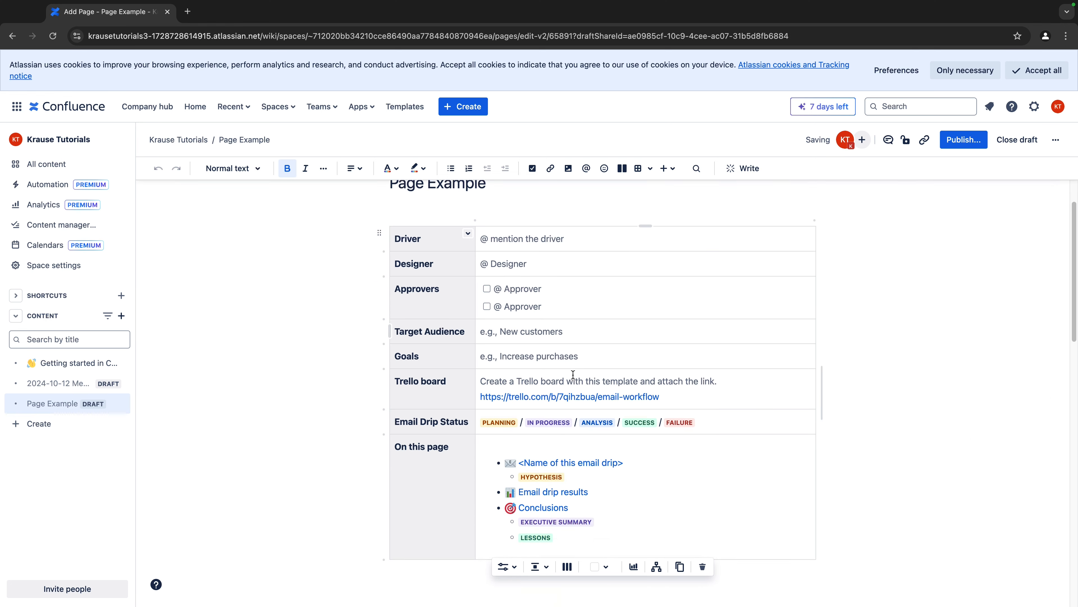
- Examine the tables and sections that the Email drip campaign template provides, including the column headings of the email table
scroll(679, 376, "down", 10)
scroll(679, 376, "up", 10)
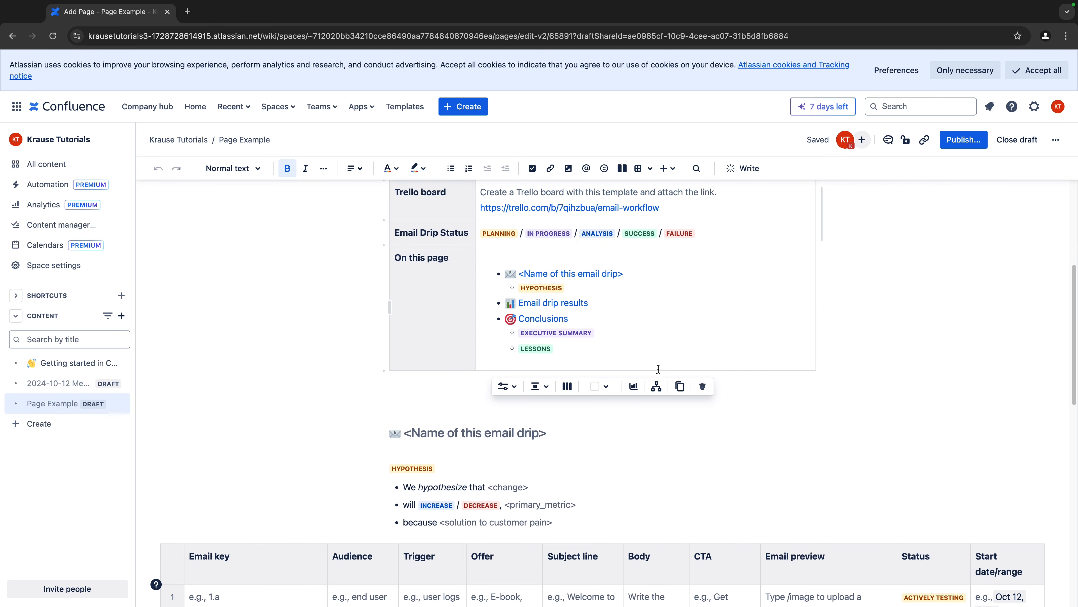
scroll(861, 381, "down", 5)
scroll(854, 386, "up", 5)
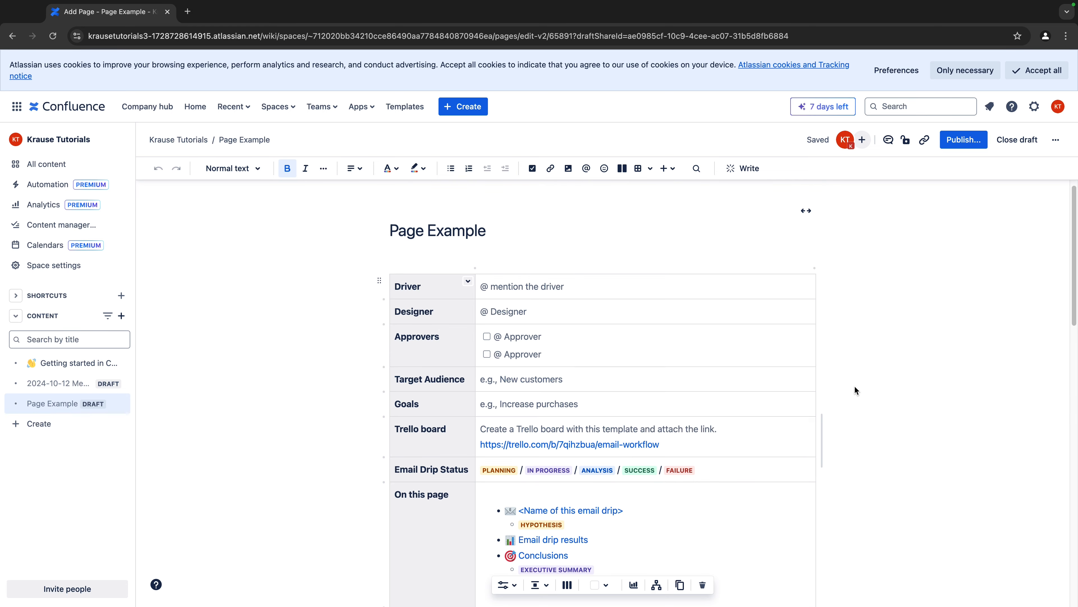
scroll(851, 378, "down", 7)
scroll(851, 378, "up", 10)
scroll(850, 378, "down", 10)
scroll(415, 382, "up", 3)
scroll(415, 382, "down", 3)
scroll(301, 340, "up", 1)
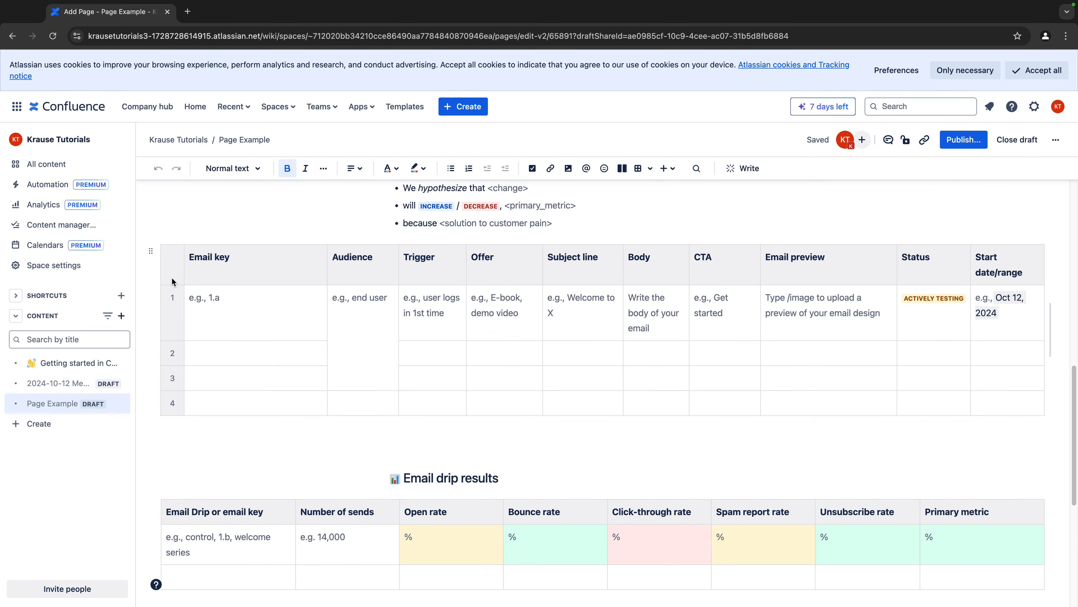
left_click(151, 250)
left_click(242, 268)
triple_click(217, 258)
double_click(356, 260)
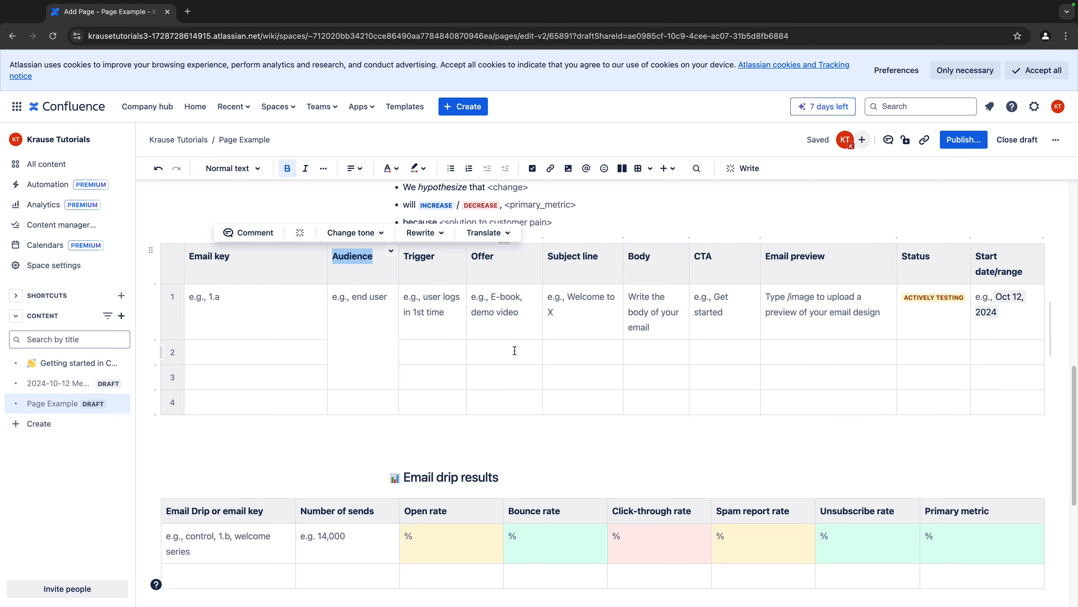
scroll(563, 409, "down", 7)
scroll(552, 382, "up", 10)
scroll(351, 428, "down", 3)
scroll(351, 428, "down", 2)
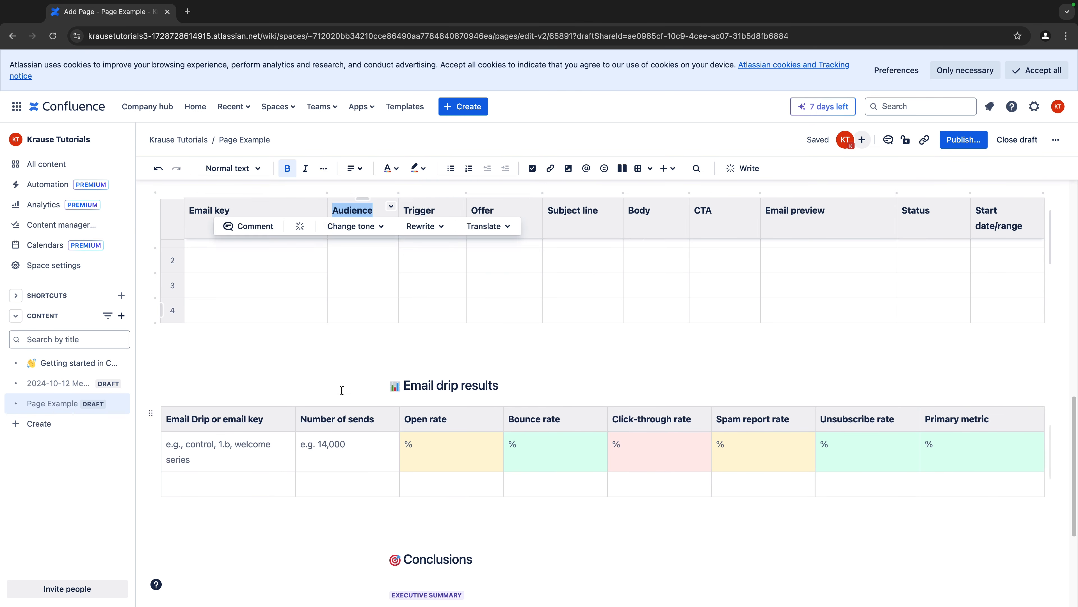
- Insert an info panel above the Email drip results heading with the text "Make sure to add _________ when adding a new Email Campaign"
left_click(389, 340)
left_click(401, 338)
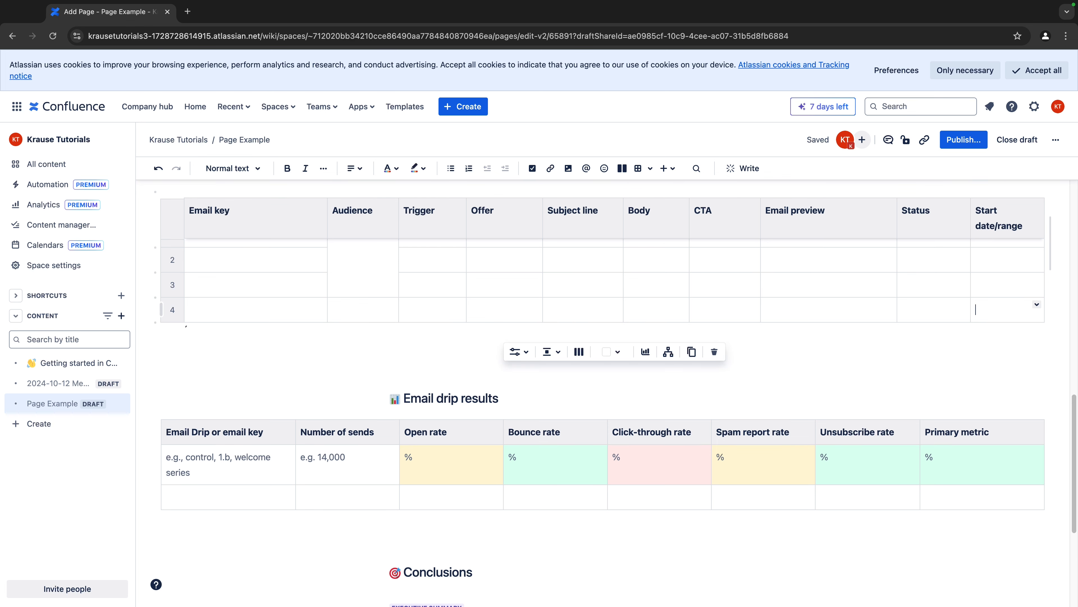
left_click(475, 357)
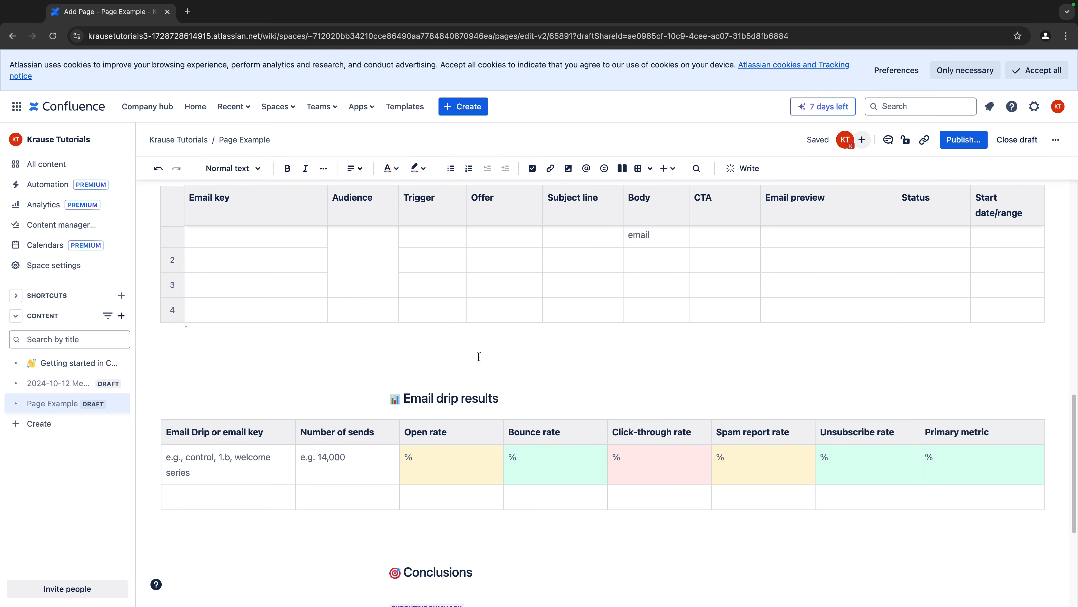
type("/")
type("e")
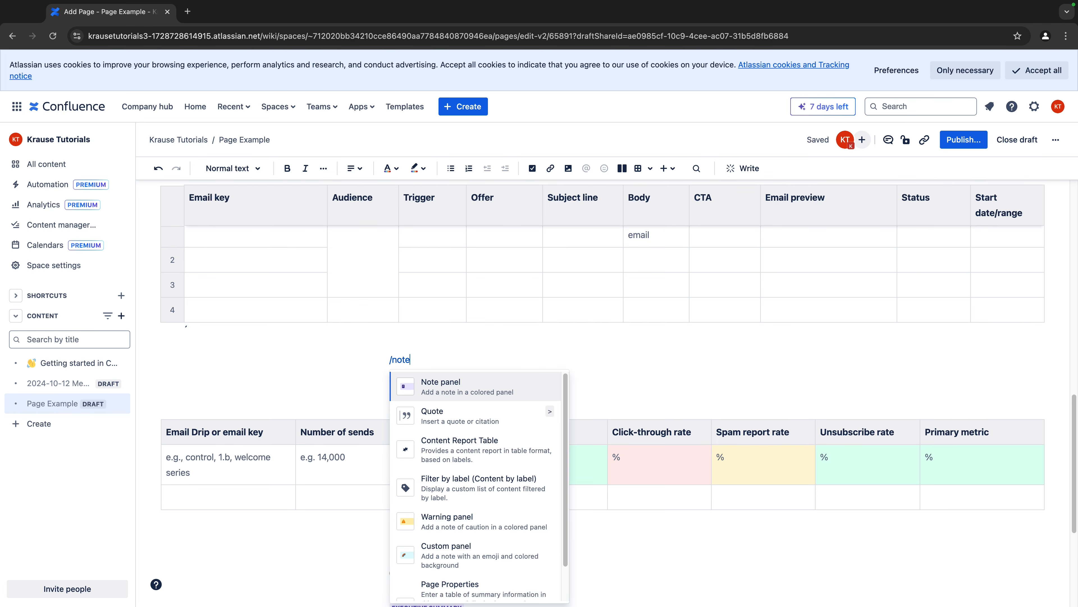
key("BackSpace")
key("BackSpace")
key("BackSpace")
key("BackSpace")
type("panel")
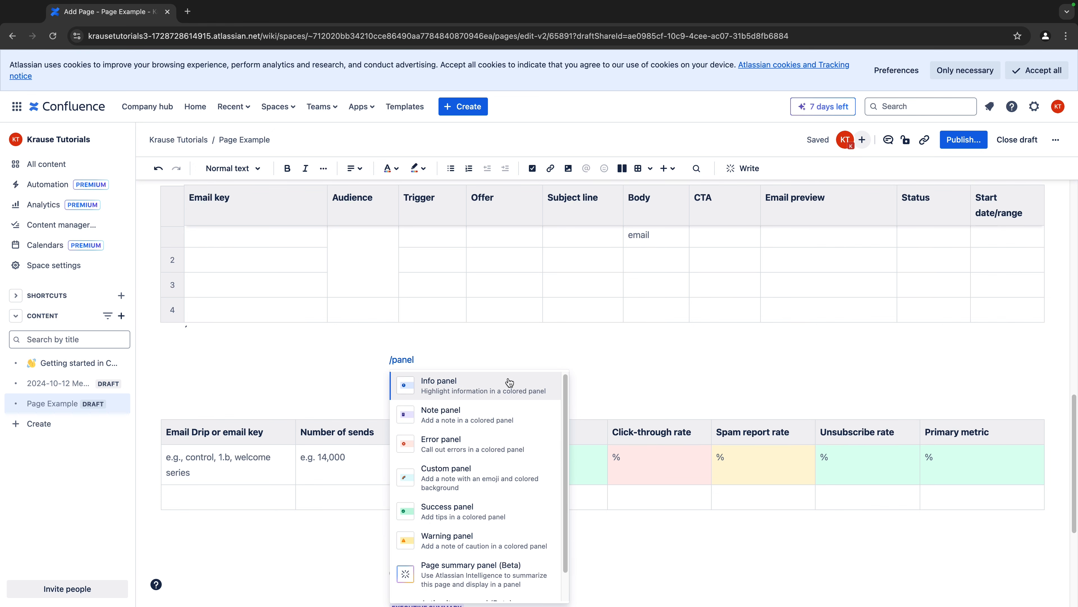
scroll(509, 384, "down", 1)
scroll(537, 463, "up", 1)
scroll(695, 409, "down", 4)
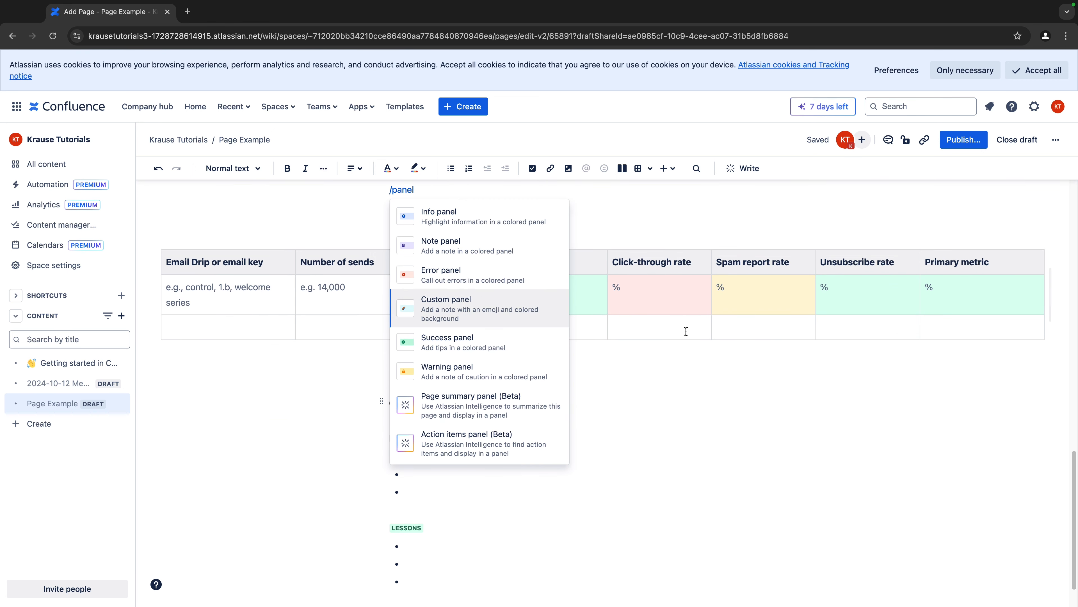
scroll(679, 348, "up", 1)
left_click(492, 256)
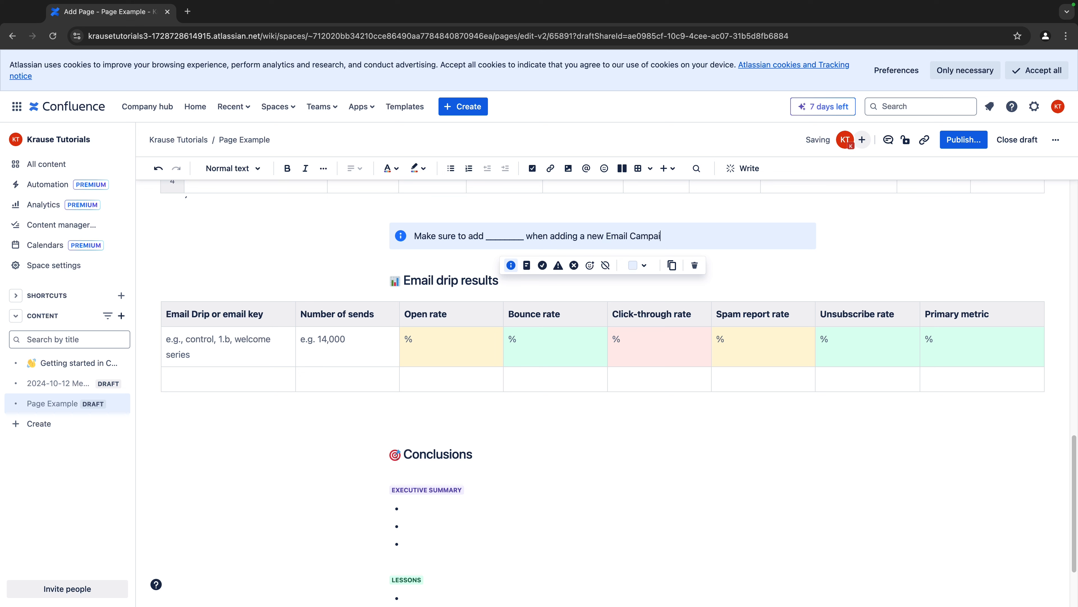
- Try the warning and error styles on the panel and return it to the info style
left_click(558, 265)
left_click(590, 266)
left_click(574, 265)
left_click(511, 265)
scroll(819, 256, "up", 6)
scroll(807, 263, "down", 5)
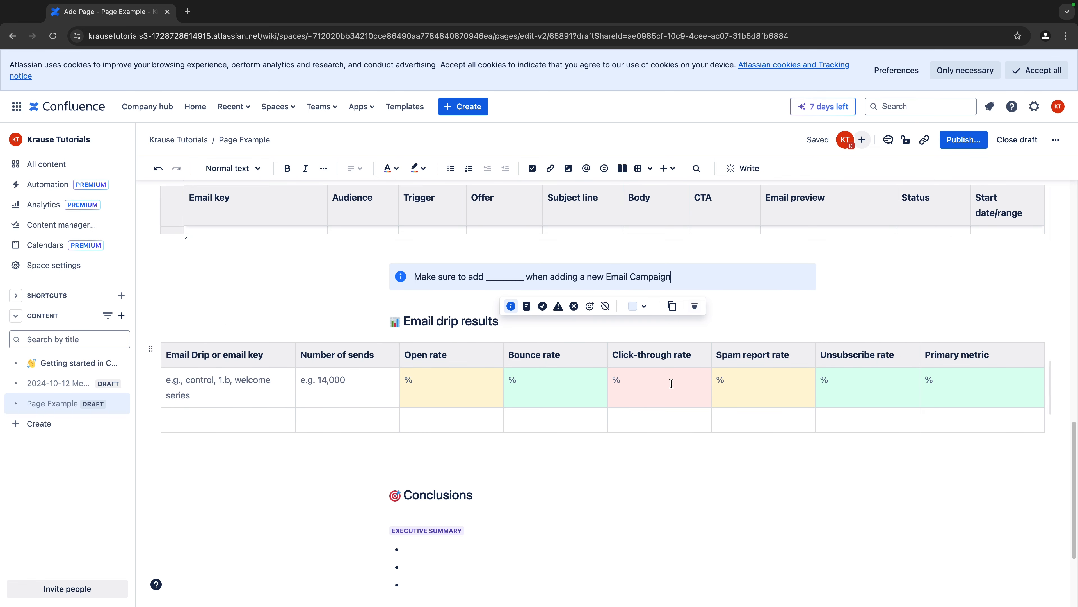
left_click(813, 508)
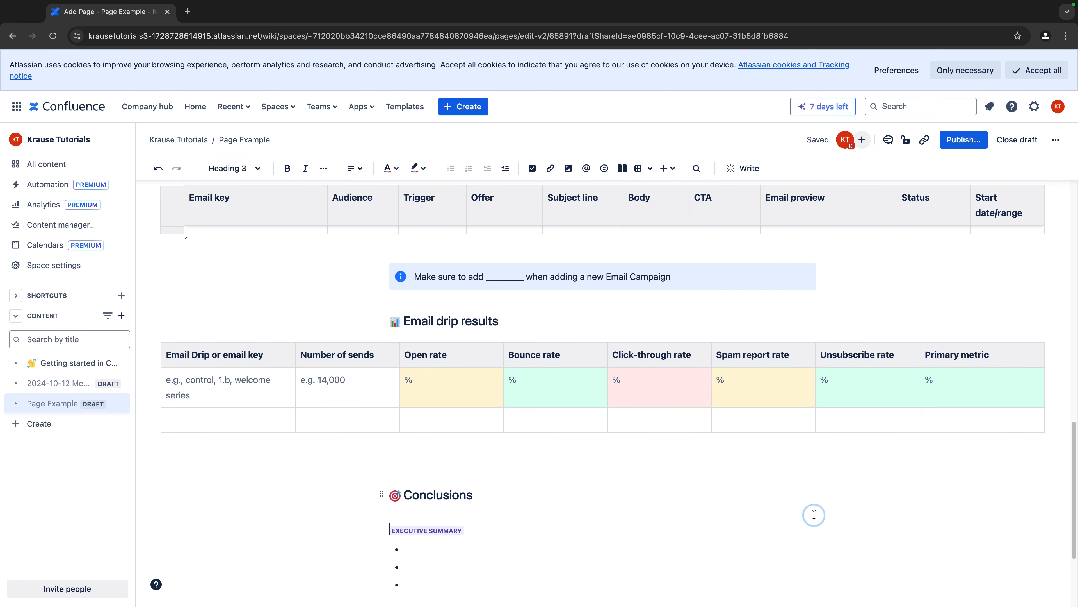
- Retitle the page "Email Drip Campaign" and publish it under the space's Overview with the default access
scroll(811, 488, "down", 3)
scroll(810, 473, "up", 15)
triple_click(448, 242)
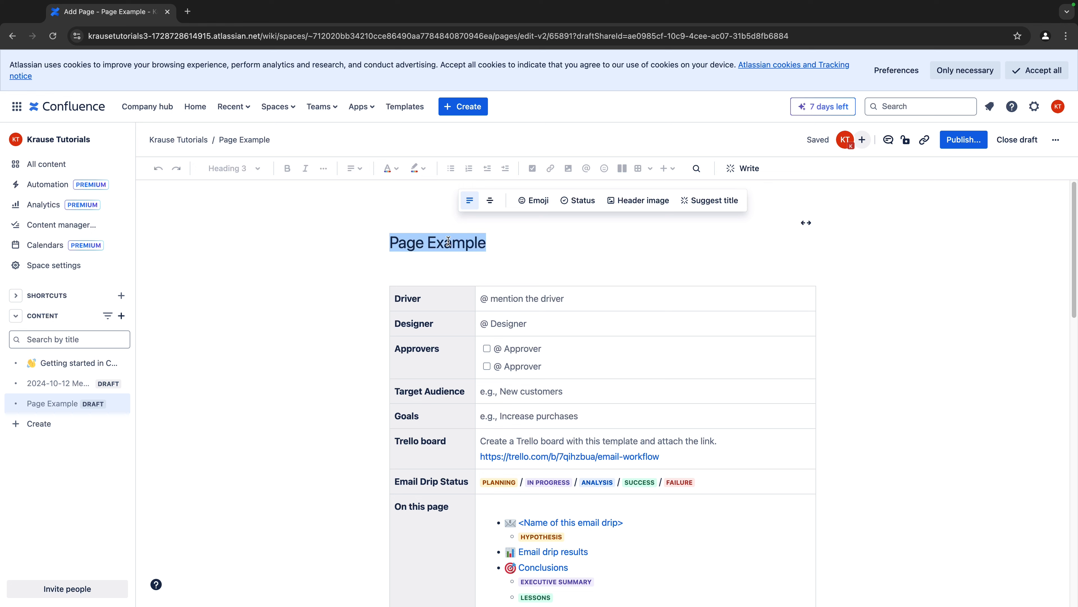
type("Email Drip Campaign")
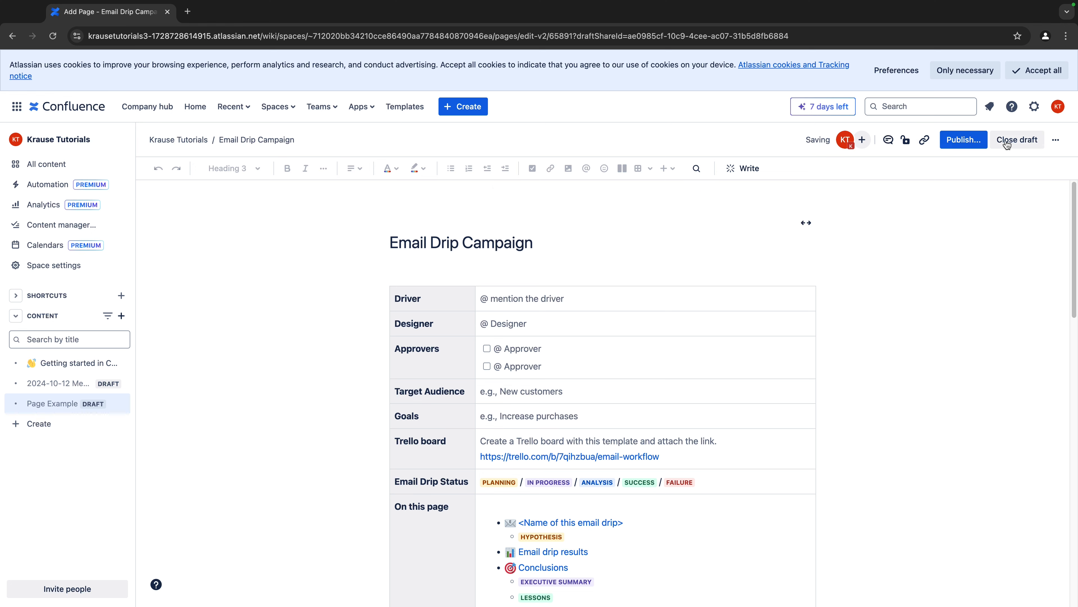
left_click(971, 142)
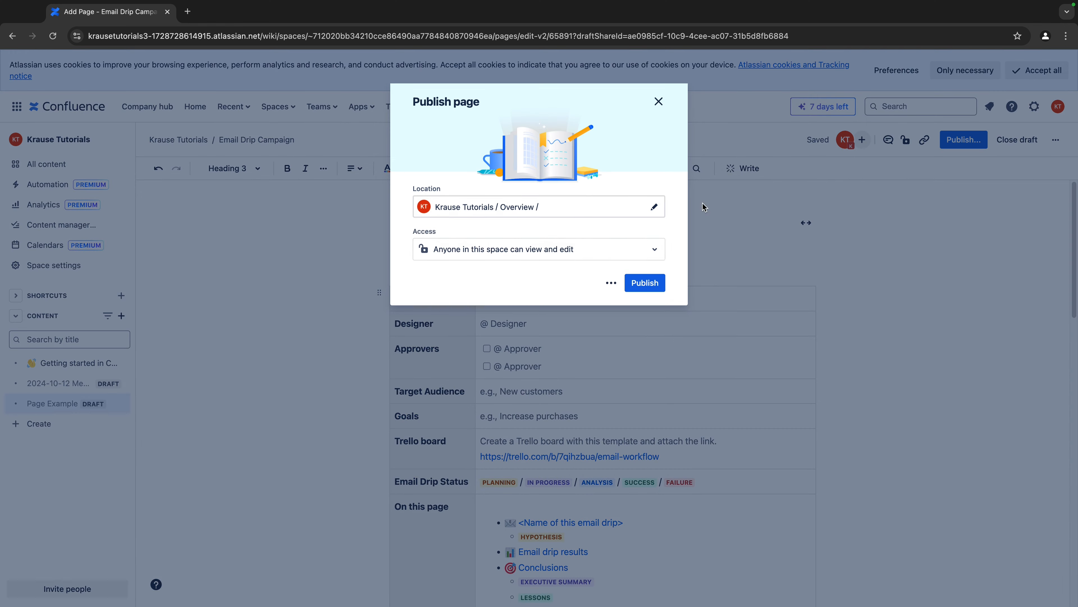
left_click(645, 282)
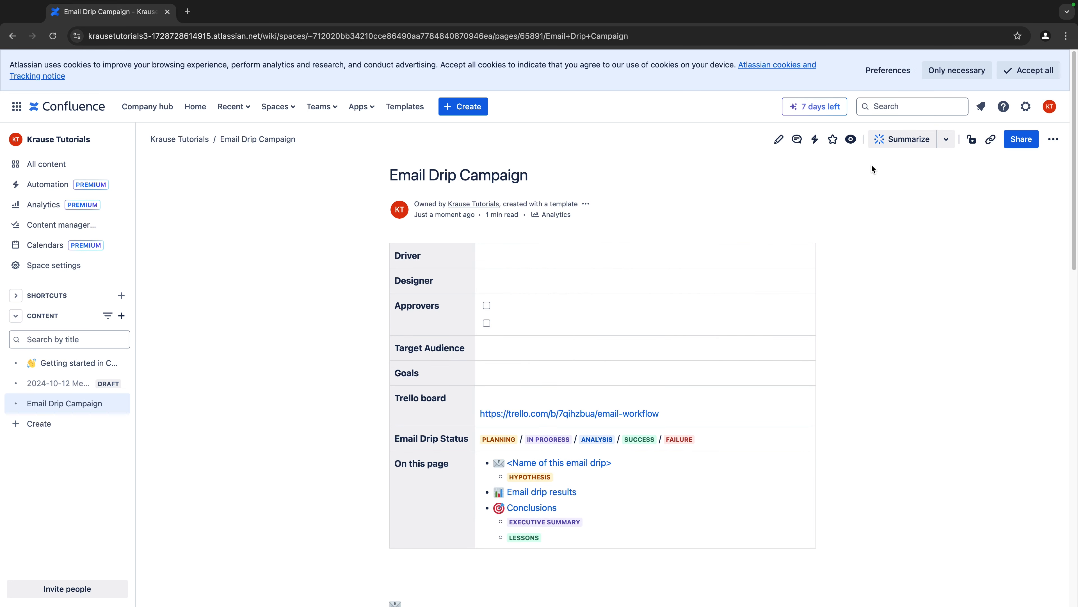
- Start creating a new space from the Confluence home page and name it "Team Space"
left_click(68, 107)
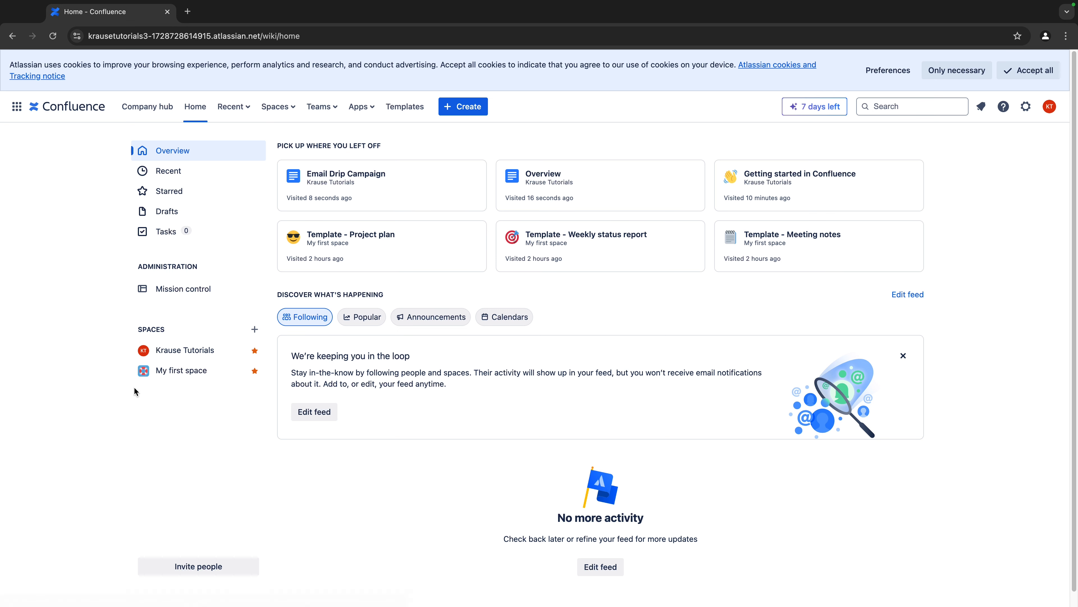
left_click(476, 114)
left_click(485, 232)
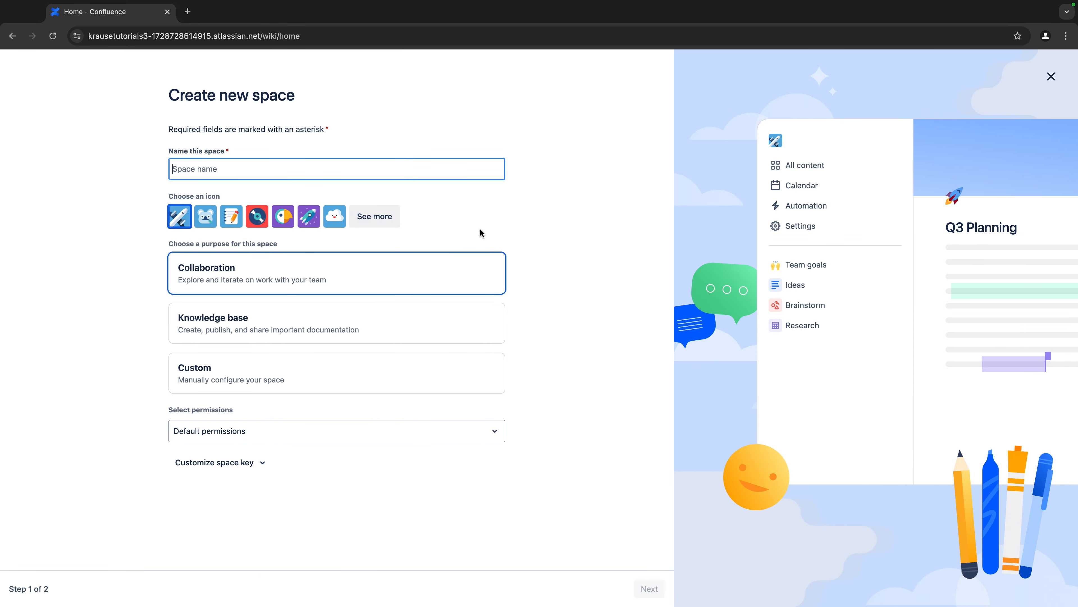
type("Team Space")
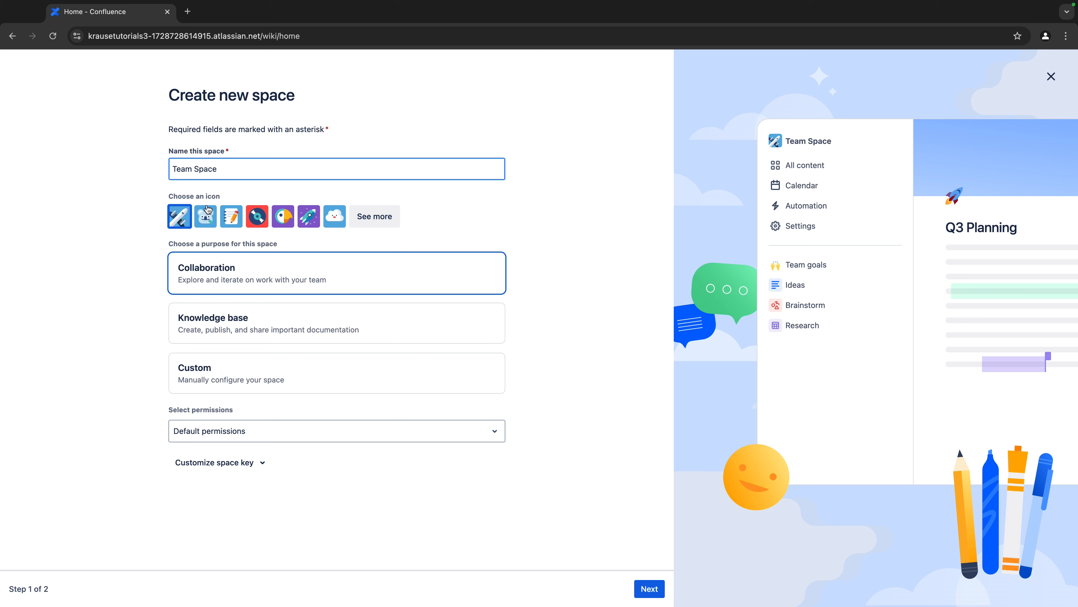
- Look through the full set of icons available for the new space
left_click(375, 216)
scroll(467, 373, "down", 3)
scroll(480, 396, "up", 2)
scroll(480, 382, "down", 2)
scroll(482, 373, "up", 2)
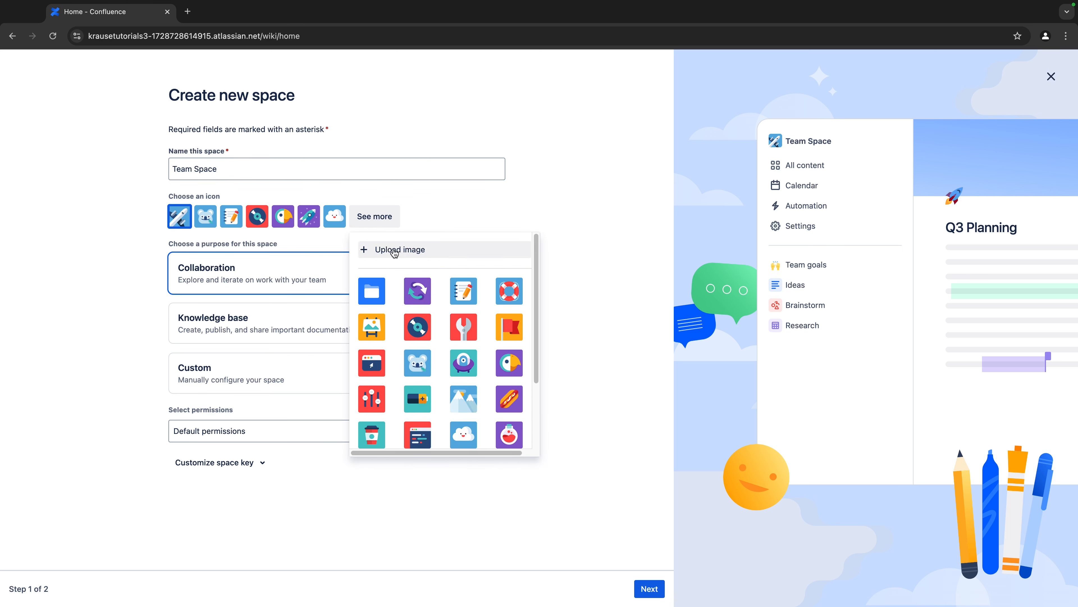